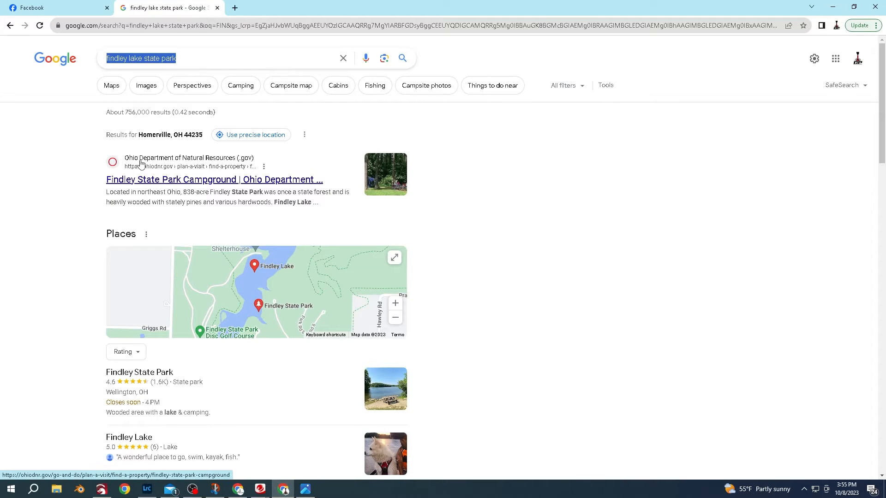
- Search the web for "findley lake state park DEPTH MAP"
{"action": "left_click", "coordinate": [297, 53]}
{"action": "type", "text": "DEPTH MAP"}
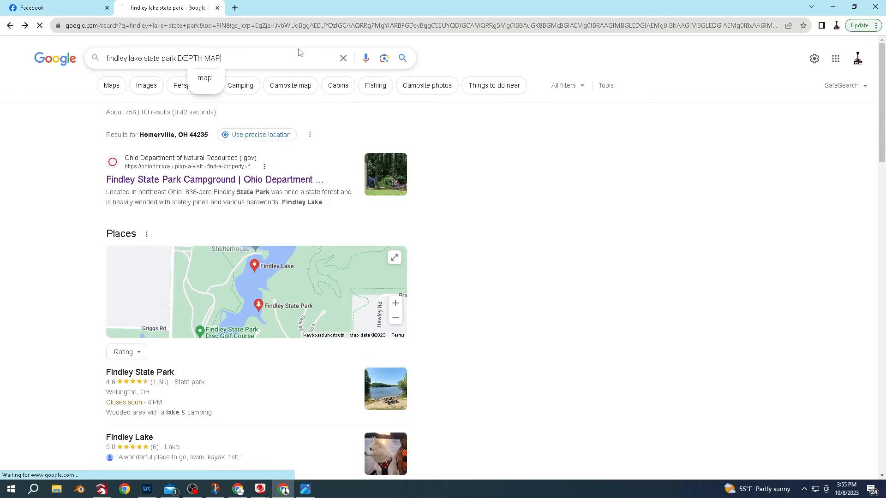
{"action": "key", "text": "Return"}
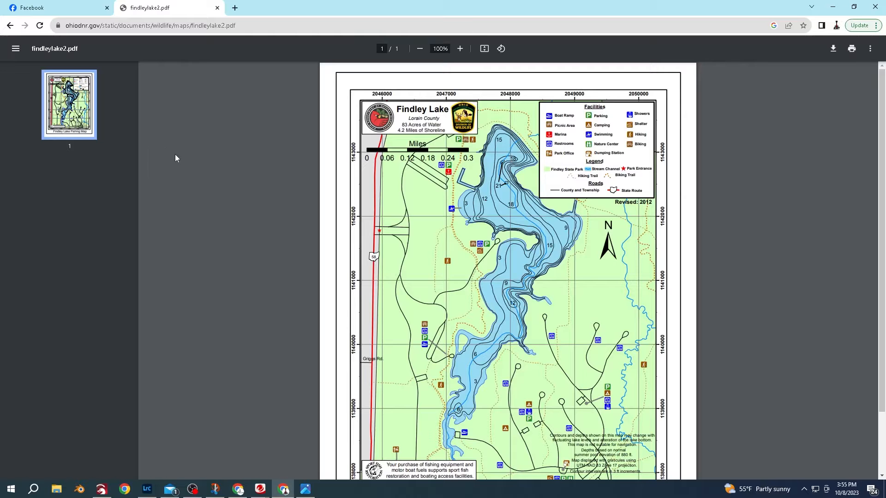
- Switch to LightBurn and import the findleylake2 PDF map
{"action": "scroll", "coordinate": [469, 273], "scroll_direction": "down", "scroll_amount": 2}
{"action": "scroll", "coordinate": [468, 299], "scroll_direction": "up", "scroll_amount": 2}
{"action": "left_click", "coordinate": [125, 490]}
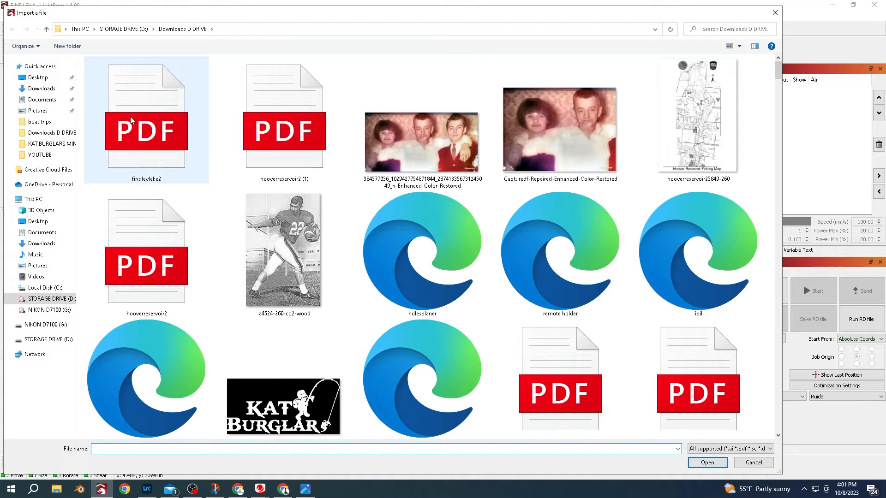
{"action": "left_click", "coordinate": [146, 127]}
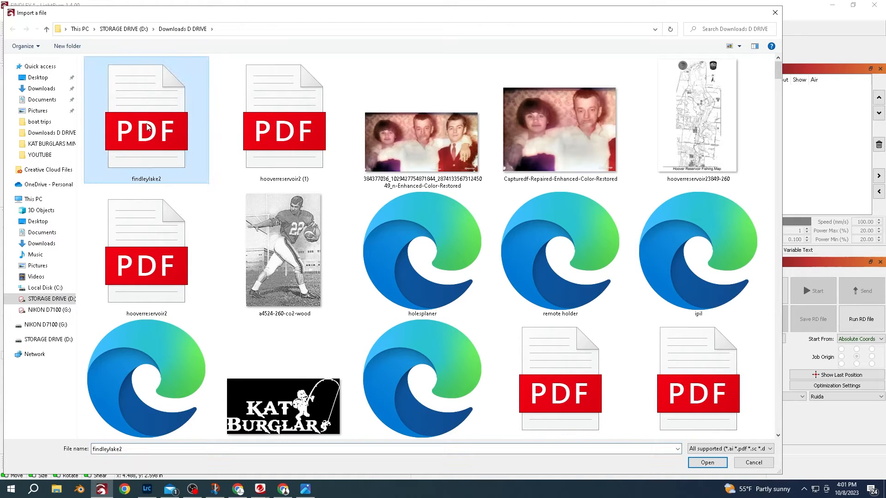
{"action": "double_click", "coordinate": [147, 127]}
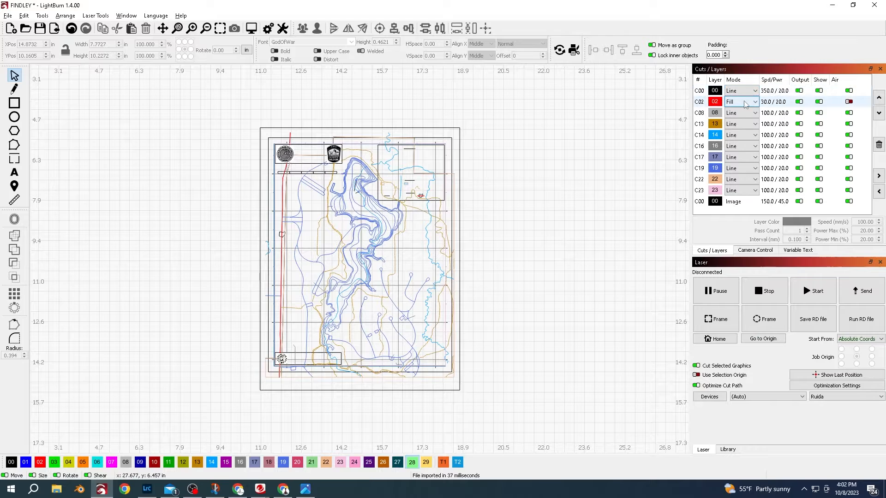
- Set layers 16 and 17 to Fill mode
{"action": "left_click", "coordinate": [741, 146]}
{"action": "left_click", "coordinate": [740, 163]}
{"action": "left_click", "coordinate": [750, 158]}
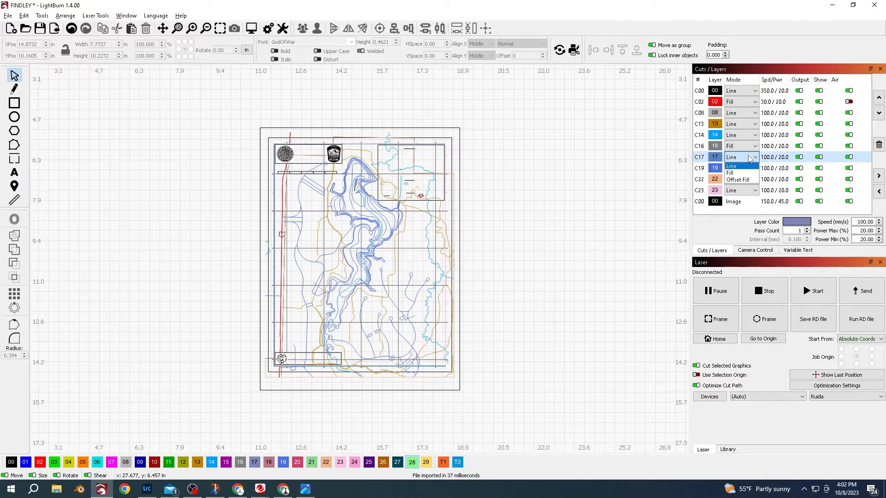
{"action": "left_click", "coordinate": [745, 172]}
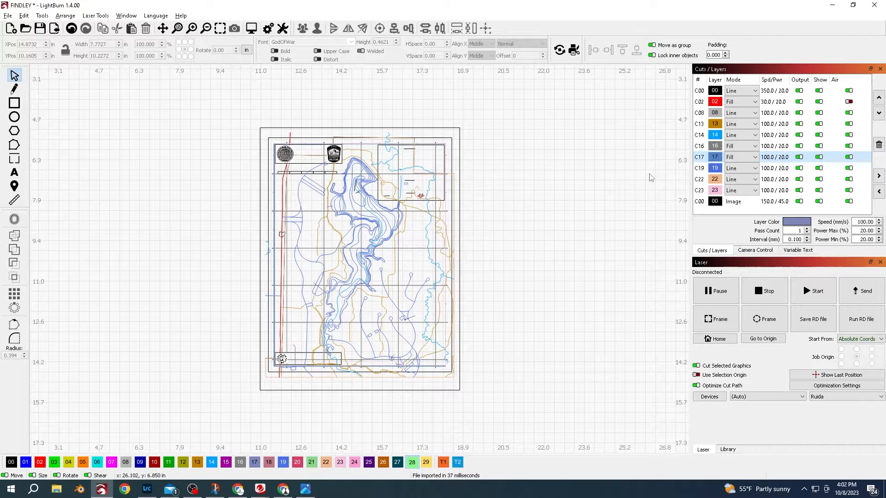
- Return layers 16 and 17 to Line mode
{"action": "left_click", "coordinate": [749, 146]}
{"action": "left_click", "coordinate": [746, 155]}
{"action": "left_click", "coordinate": [748, 156]}
{"action": "left_click", "coordinate": [745, 167]}
- Select all the imported map shapes and auto-join them
{"action": "scroll", "coordinate": [353, 211], "scroll_direction": "up", "scroll_amount": 4}
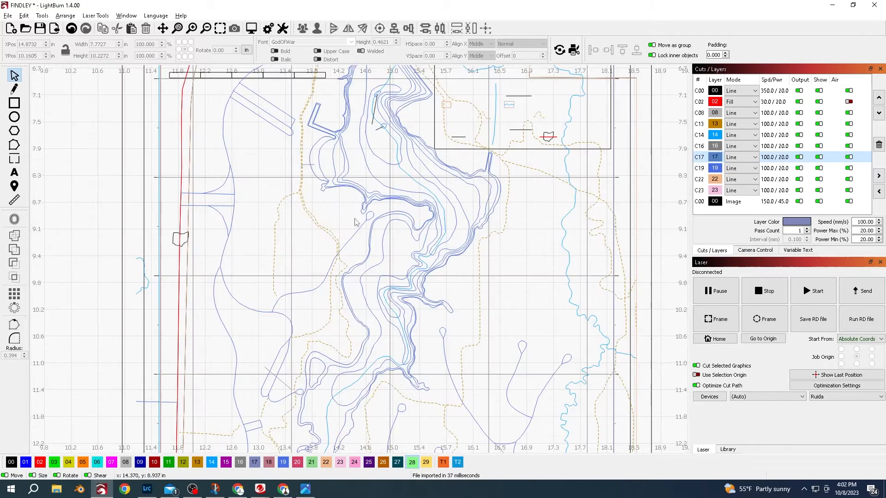
{"action": "left_click", "coordinate": [396, 239]}
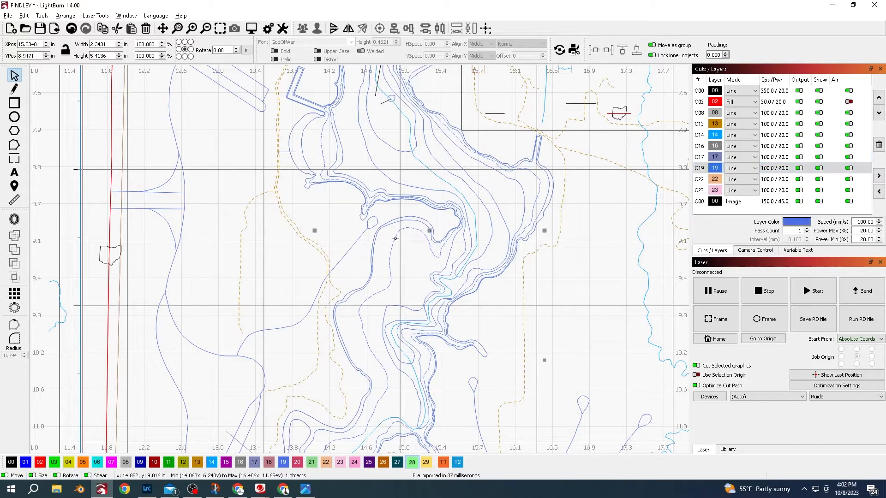
{"action": "scroll", "coordinate": [394, 237], "scroll_direction": "down", "scroll_amount": 4}
{"action": "left_click_drag", "start_coordinate": [533, 96], "coordinate": [253, 445]}
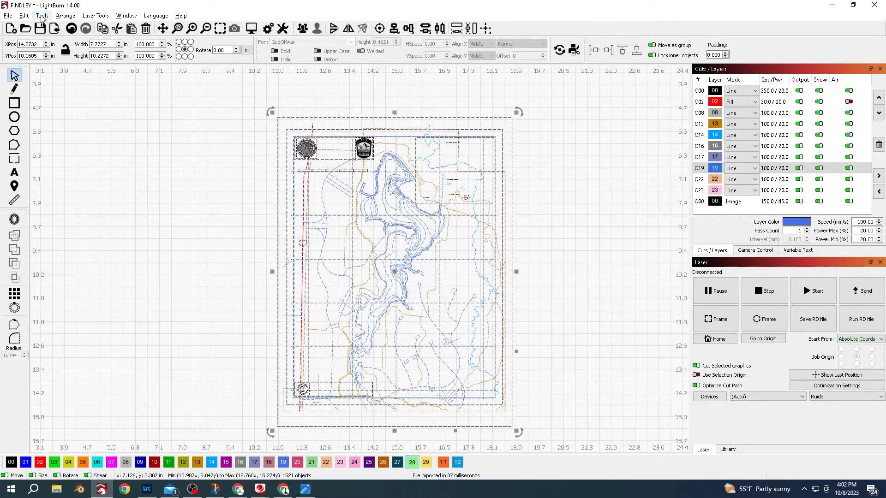
{"action": "left_click", "coordinate": [24, 16]}
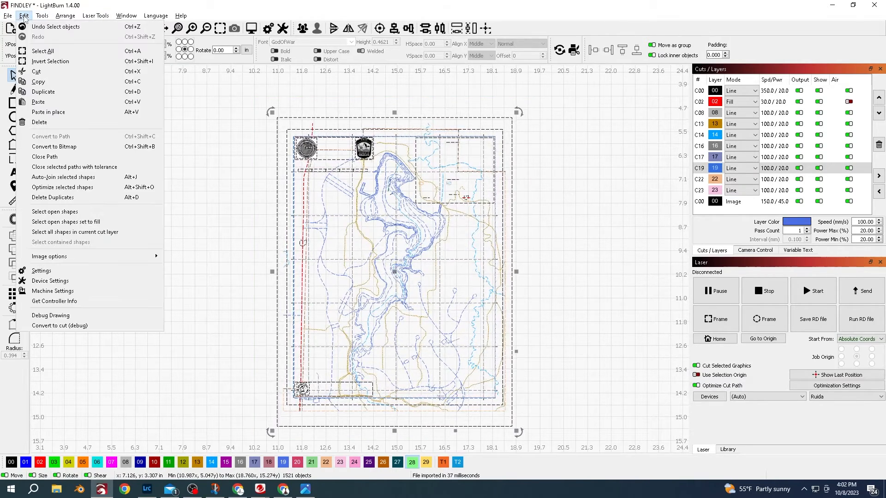
{"action": "left_click", "coordinate": [61, 180]}
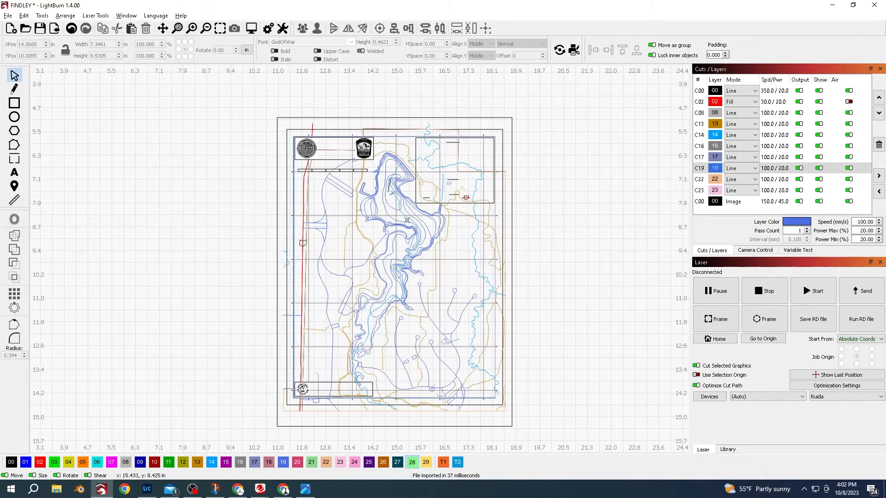
- Inspect the map's layers one by one to see which shapes each contains
{"action": "scroll", "coordinate": [407, 220], "scroll_direction": "up", "scroll_amount": 5}
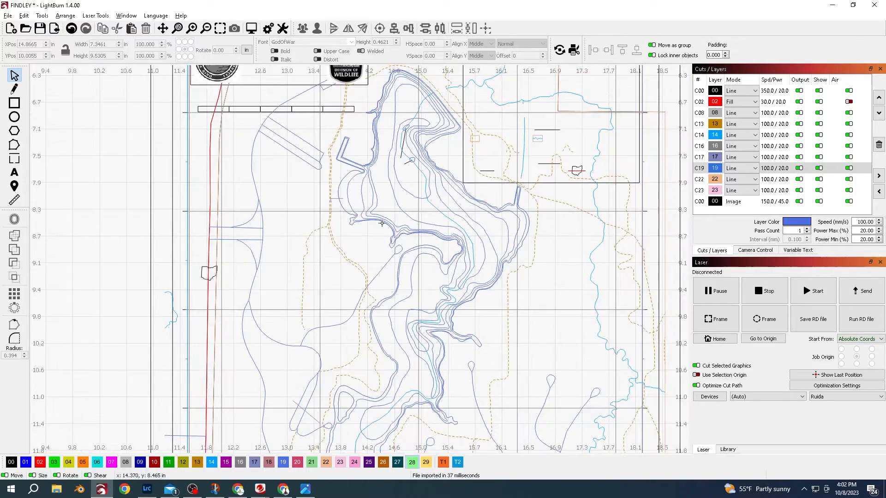
{"action": "scroll", "coordinate": [389, 155], "scroll_direction": "up", "scroll_amount": 3}
{"action": "scroll", "coordinate": [428, 123], "scroll_direction": "down", "scroll_amount": 8}
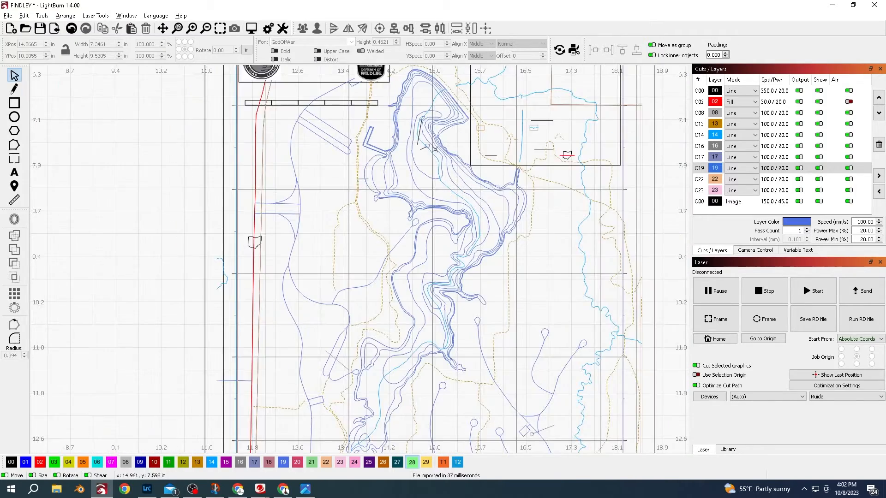
{"action": "left_click", "coordinate": [775, 91]}
{"action": "left_click", "coordinate": [779, 102]}
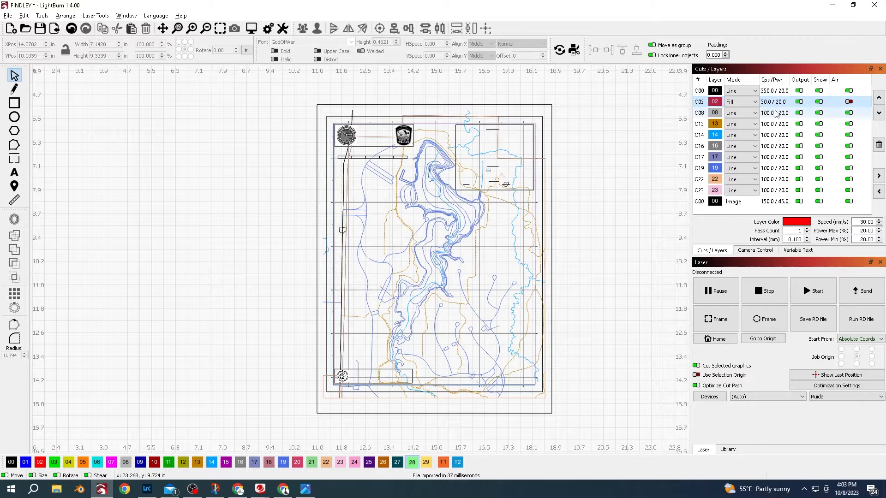
{"action": "left_click", "coordinate": [776, 114]}
{"action": "left_click", "coordinate": [775, 124]}
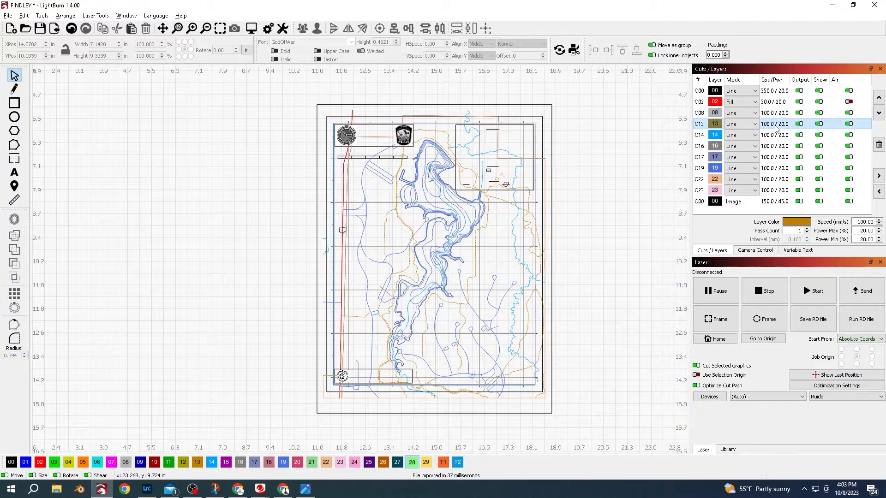
{"action": "left_click", "coordinate": [777, 115]}
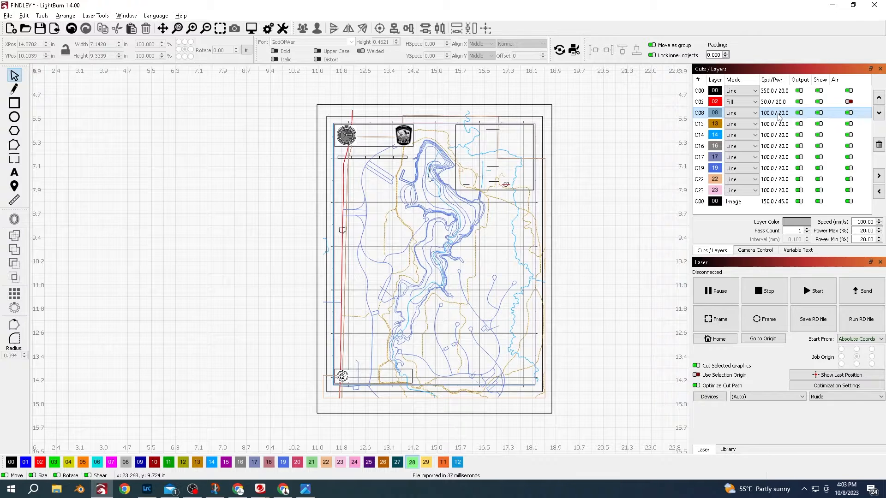
{"action": "left_click", "coordinate": [777, 136]}
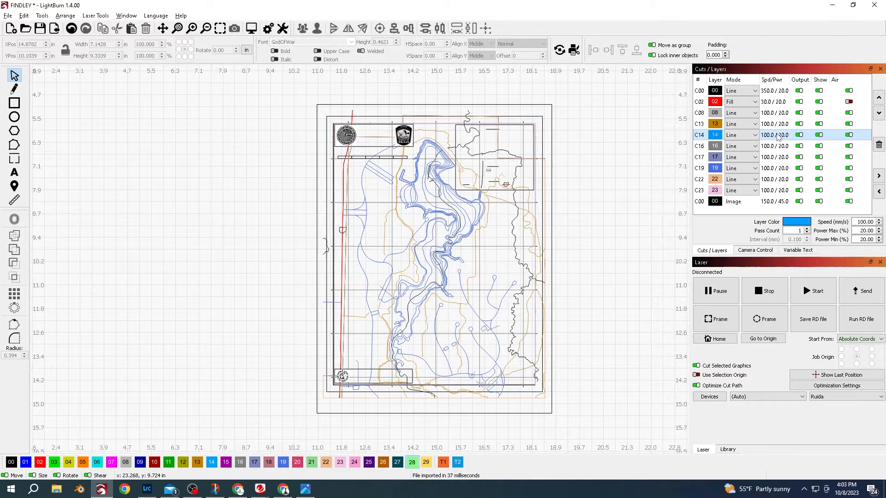
{"action": "left_click", "coordinate": [774, 169]}
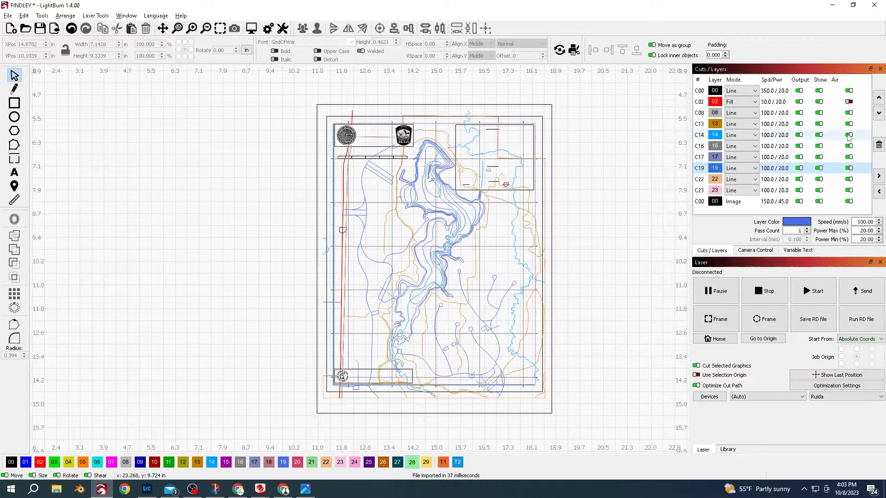
- Reorder the cut layers, moving layers 19 and 08 to the top of the list
{"action": "left_click", "coordinate": [879, 98]}
{"action": "left_click", "coordinate": [879, 98]}
{"action": "left_click", "coordinate": [879, 97]}
{"action": "left_click", "coordinate": [879, 97]}
{"action": "left_click", "coordinate": [879, 98]}
{"action": "left_click", "coordinate": [879, 98]}
{"action": "left_click", "coordinate": [879, 99]}
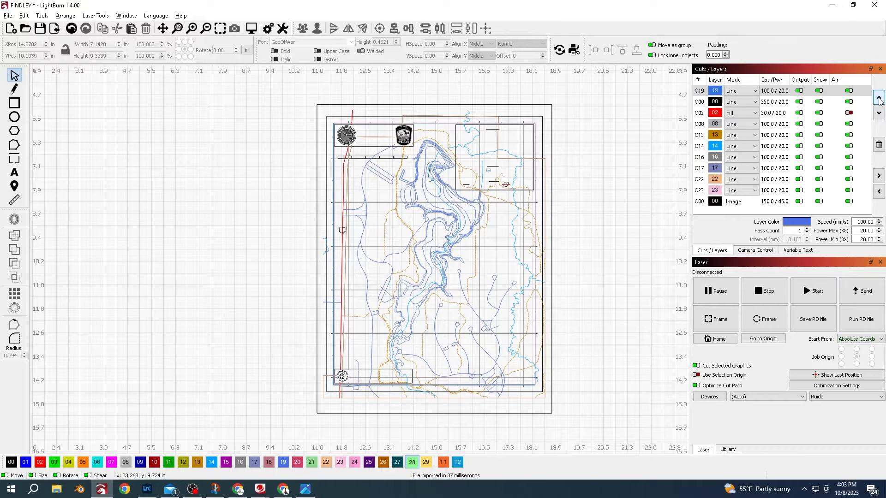
{"action": "left_click", "coordinate": [788, 147]}
{"action": "left_click", "coordinate": [780, 135]}
{"action": "left_click", "coordinate": [779, 124]}
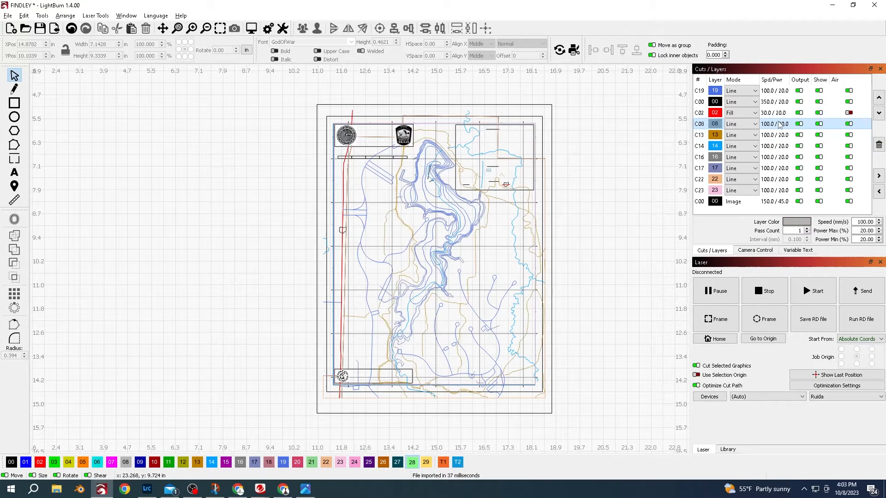
{"action": "left_click", "coordinate": [879, 98]}
{"action": "left_click", "coordinate": [879, 98]}
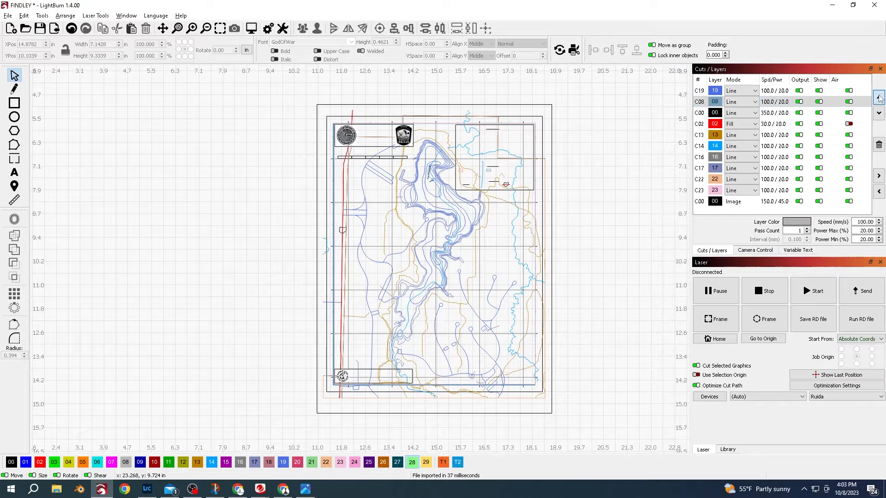
{"action": "left_click", "coordinate": [878, 98]}
- Select the lake contour shapes and place a copy of them beside the original map
{"action": "scroll", "coordinate": [485, 196], "scroll_direction": "up", "scroll_amount": 5}
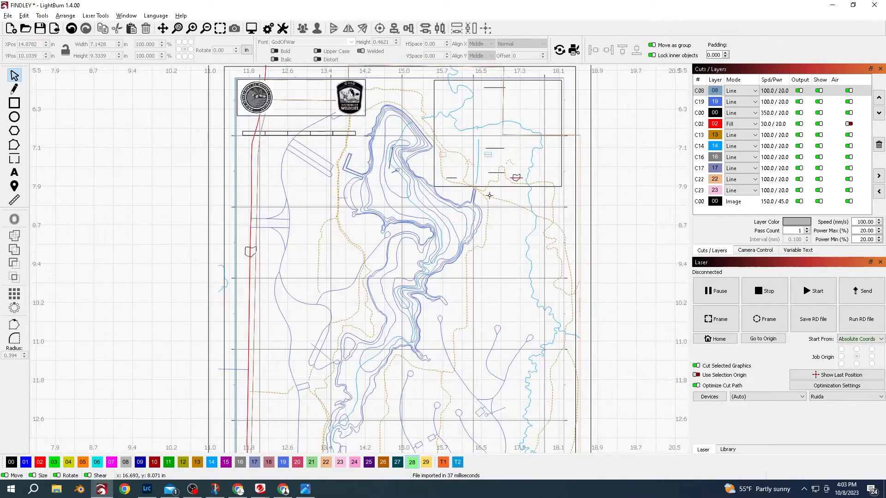
{"action": "scroll", "coordinate": [484, 196], "scroll_direction": "down", "scroll_amount": 2}
{"action": "scroll", "coordinate": [484, 196], "scroll_direction": "down", "scroll_amount": 2}
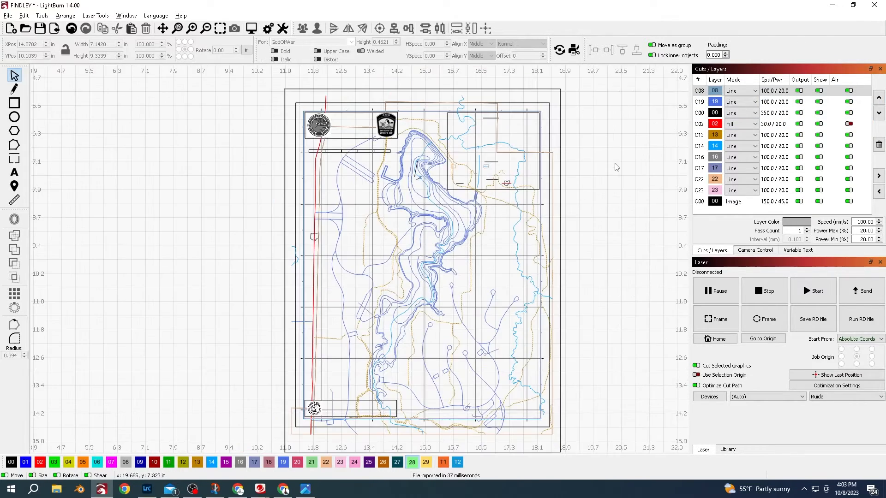
{"action": "left_click", "coordinate": [769, 103]}
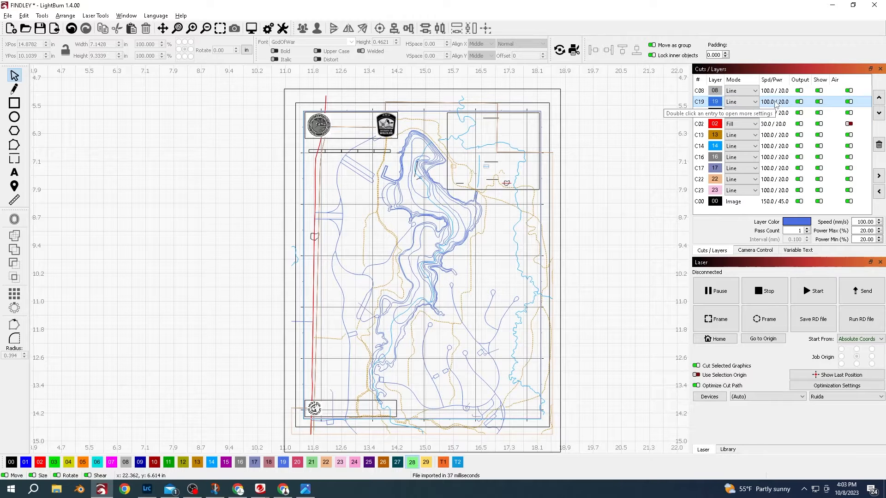
{"action": "left_click", "coordinate": [775, 102], "text": "shift"}
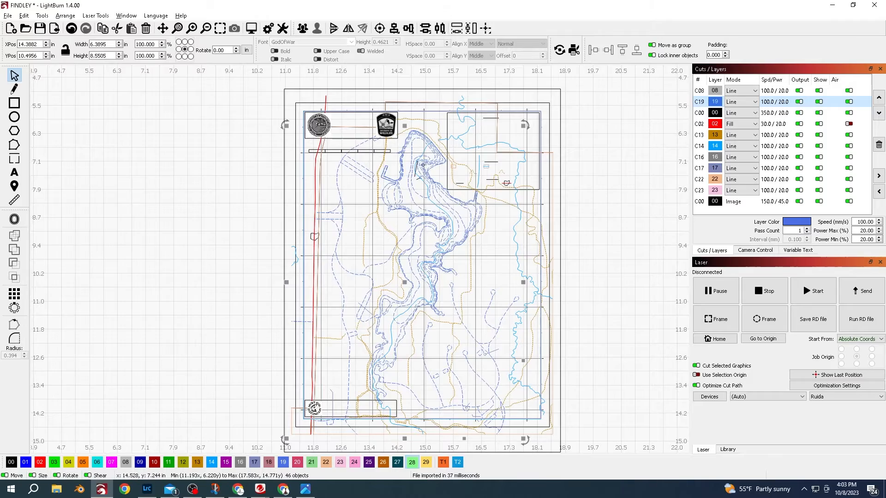
{"action": "scroll", "coordinate": [420, 164], "scroll_direction": "up", "scroll_amount": 2}
{"action": "scroll", "coordinate": [414, 205], "scroll_direction": "down", "scroll_amount": 3}
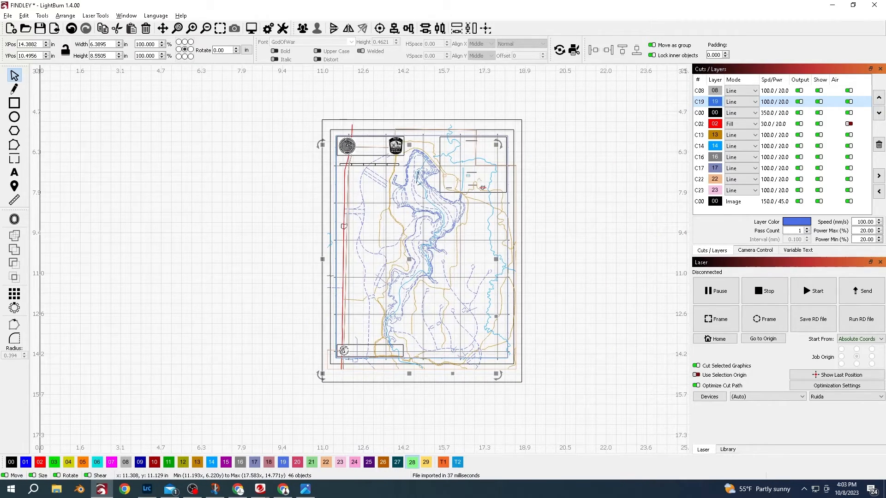
{"action": "key", "text": "ctrl+a"}
{"action": "scroll", "coordinate": [420, 181], "scroll_direction": "down", "scroll_amount": 1}
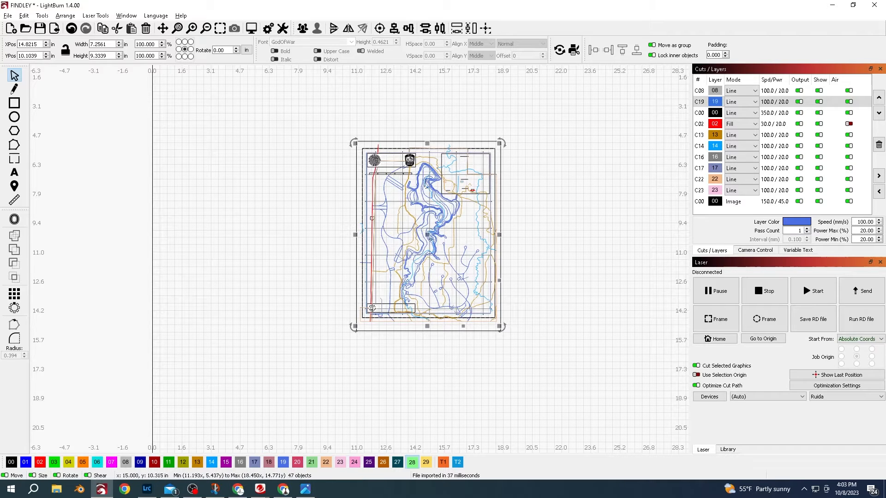
{"action": "left_click_drag", "start_coordinate": [429, 236], "coordinate": [604, 248]}
- Select the copied contour map and drag a second copy further to the right
{"action": "scroll", "coordinate": [609, 252], "scroll_direction": "up", "scroll_amount": 2}
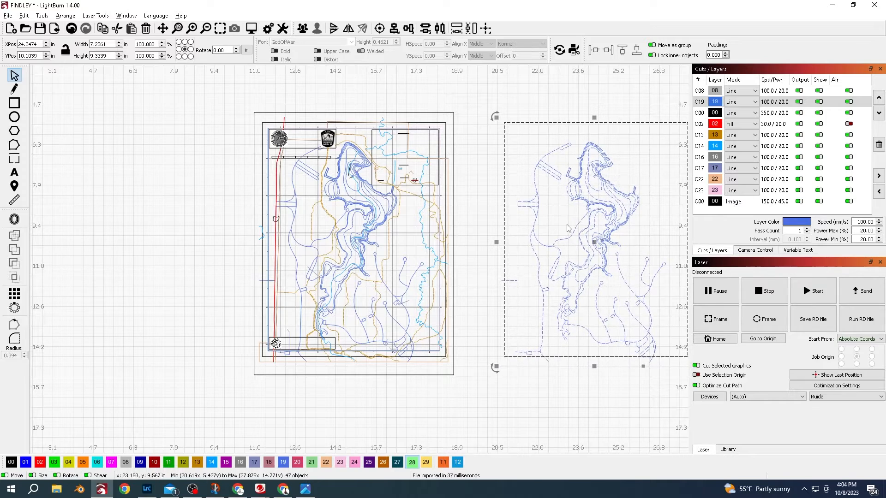
{"action": "scroll", "coordinate": [543, 332], "scroll_direction": "up", "scroll_amount": 4}
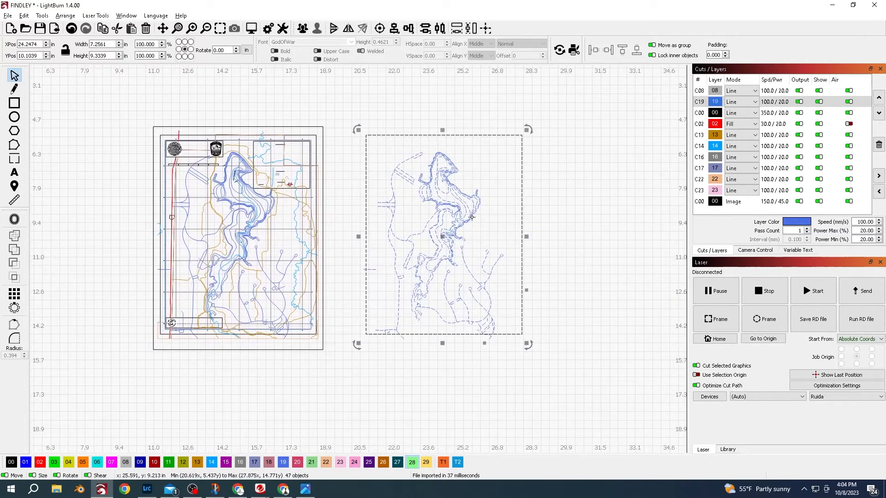
{"action": "scroll", "coordinate": [461, 189], "scroll_direction": "down", "scroll_amount": 4}
{"action": "left_click", "coordinate": [498, 161]}
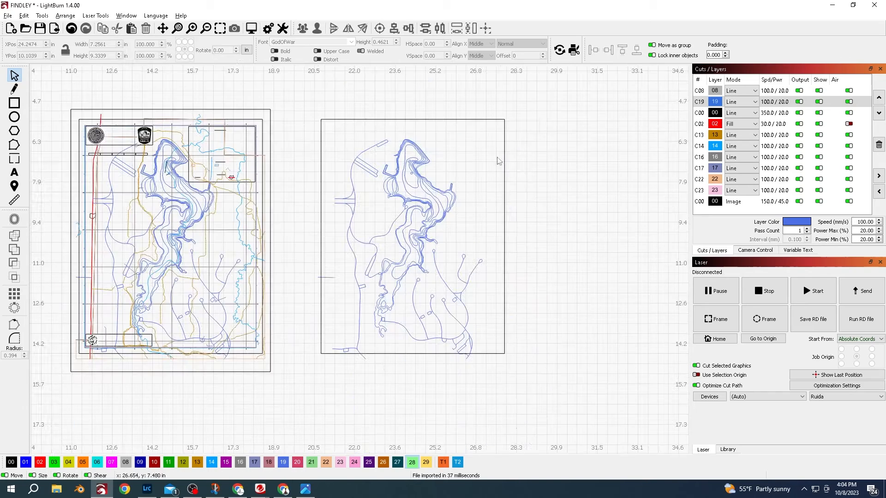
{"action": "left_click_drag", "start_coordinate": [497, 163], "coordinate": [312, 374]}
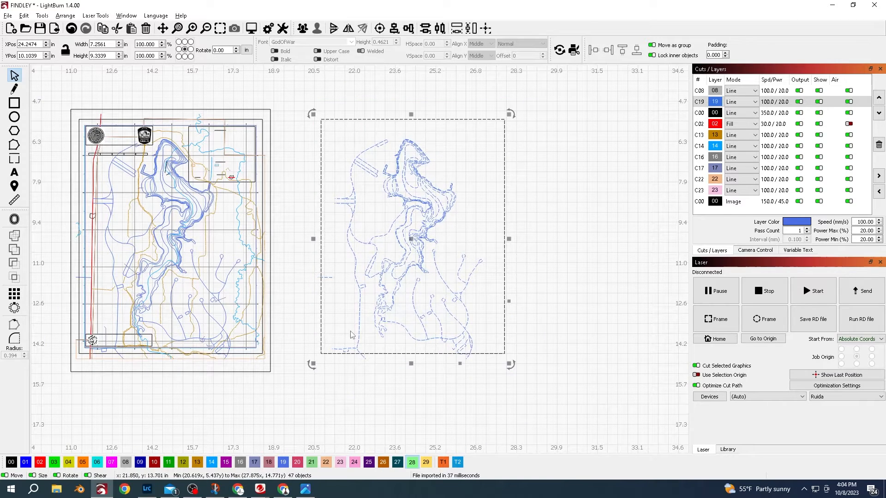
{"action": "left_click_drag", "start_coordinate": [413, 239], "coordinate": [601, 243]}
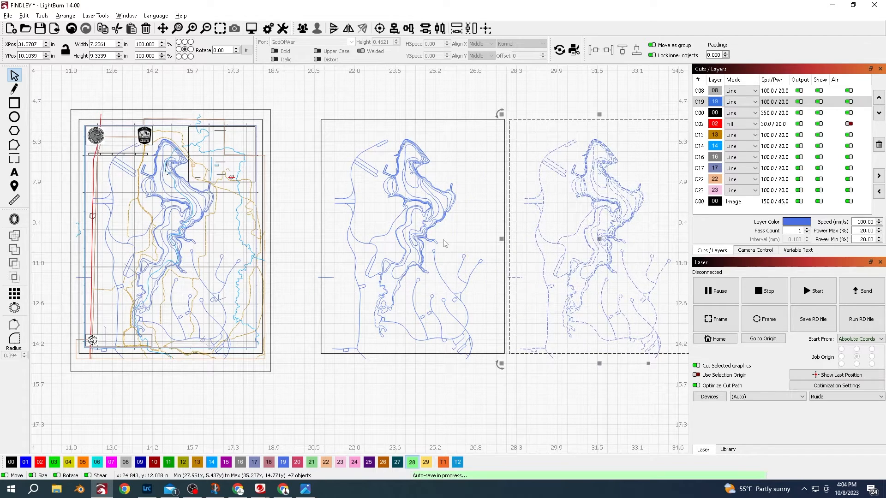
- Delete a stray vertical line from the third copy of the contour map
{"action": "scroll", "coordinate": [444, 243], "scroll_direction": "up", "scroll_amount": 3}
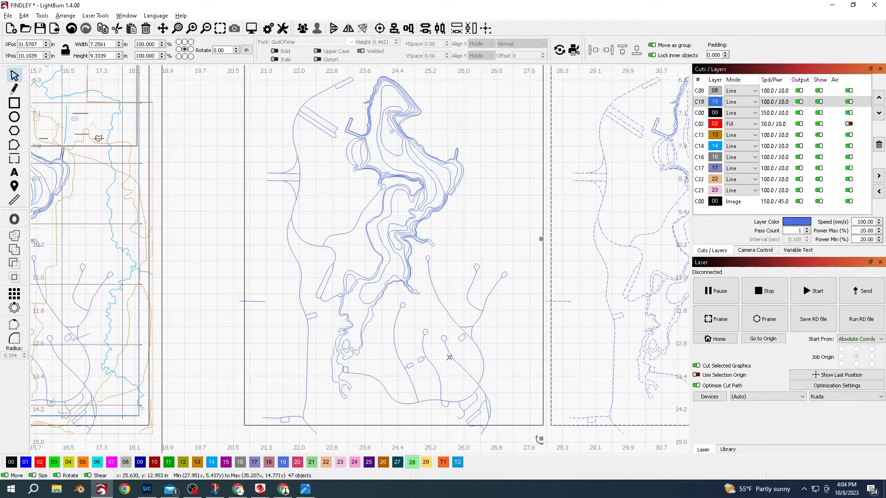
{"action": "scroll", "coordinate": [449, 357], "scroll_direction": "down", "scroll_amount": 4}
{"action": "left_click", "coordinate": [536, 349]}
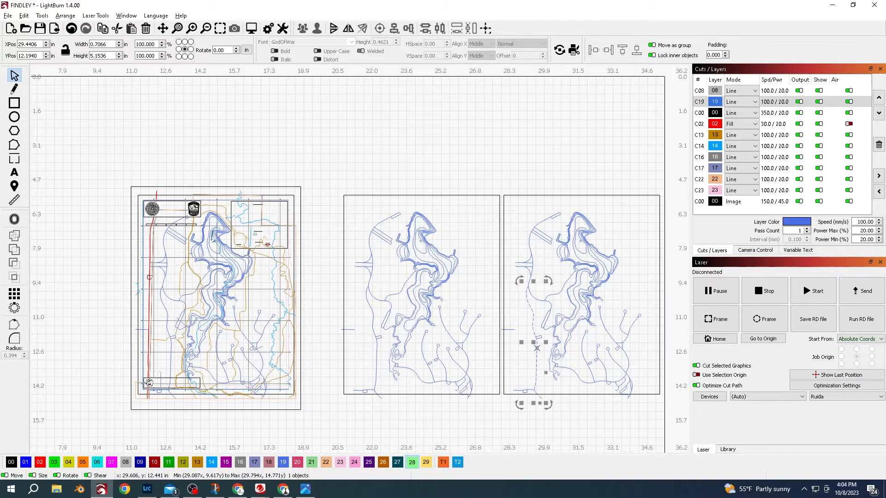
{"action": "key", "text": "Delete"}
{"action": "left_click_drag", "start_coordinate": [558, 214], "coordinate": [519, 314]}
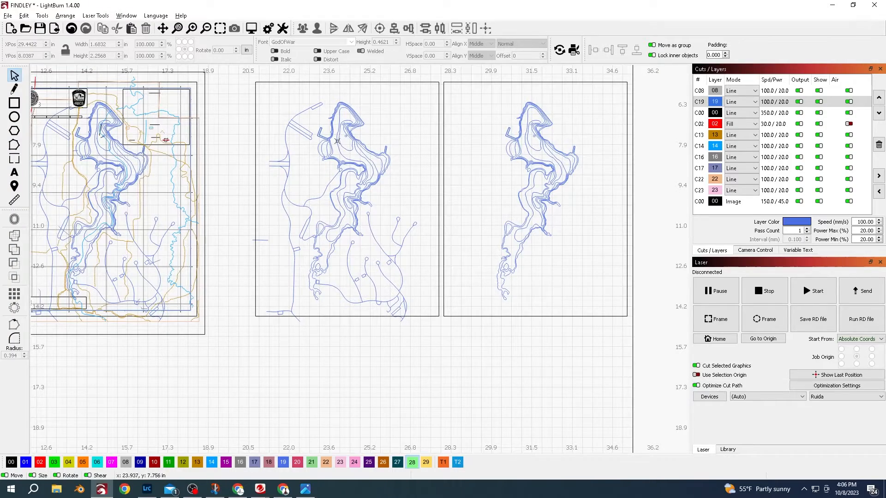
- Delete the inner contour lines from the middle copy one by one, keeping the outer shoreline
{"action": "scroll", "coordinate": [337, 141], "scroll_direction": "up", "scroll_amount": 2}
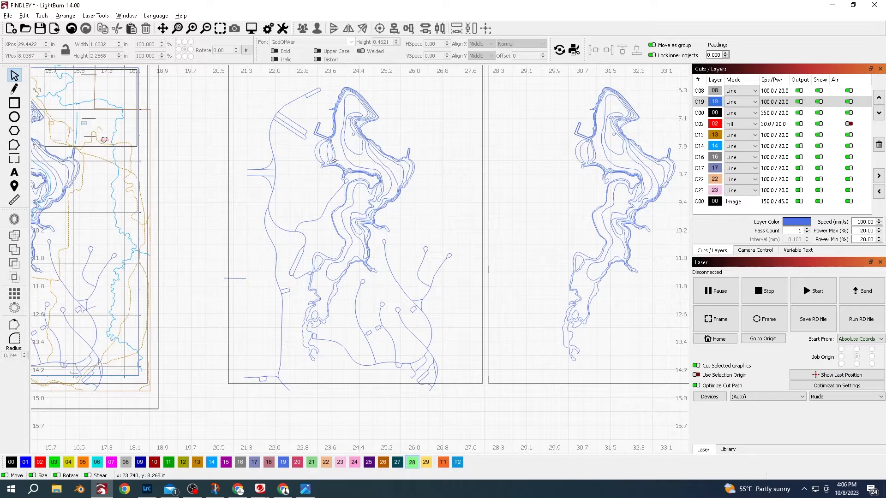
{"action": "scroll", "coordinate": [335, 161], "scroll_direction": "up", "scroll_amount": 2}
{"action": "left_click", "coordinate": [309, 146]}
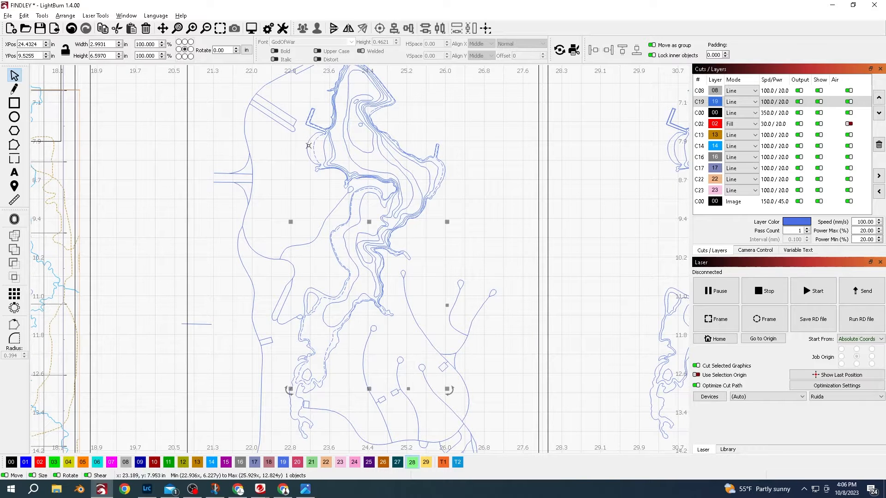
{"action": "key", "text": "Delete"}
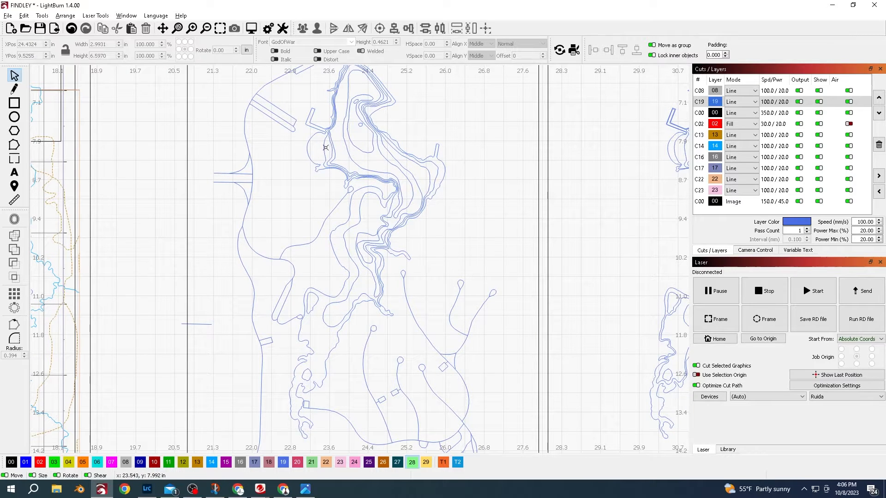
{"action": "left_click", "coordinate": [323, 148]}
{"action": "key", "text": "Delete"}
{"action": "left_click", "coordinate": [331, 146]}
{"action": "key", "text": "Delete"}
{"action": "left_click", "coordinate": [331, 148]}
{"action": "key", "text": "Delete"}
{"action": "left_click", "coordinate": [347, 147]}
{"action": "key", "text": "Delete"}
{"action": "left_click", "coordinate": [356, 137]}
{"action": "key", "text": "Delete"}
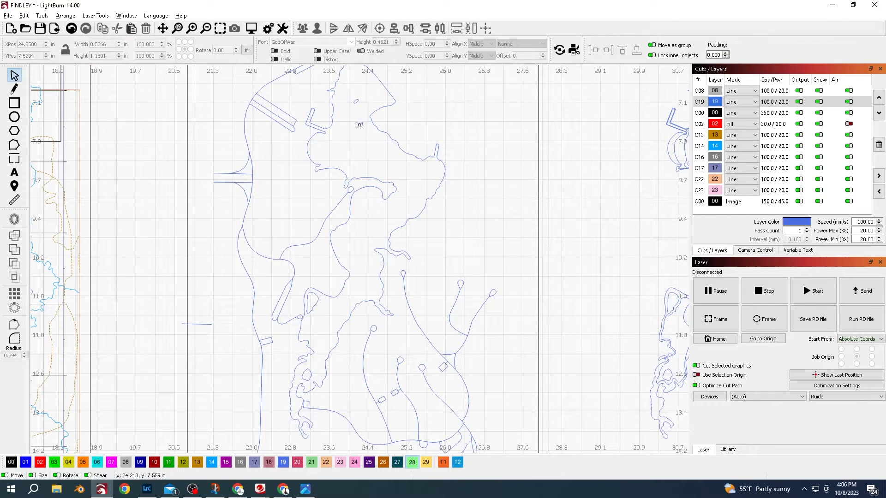
{"action": "left_click", "coordinate": [308, 367]}
{"action": "key", "text": "Delete"}
- Move the small island shape and the lake shoreline of the middle copy to layer 00
{"action": "left_click", "coordinate": [316, 305]}
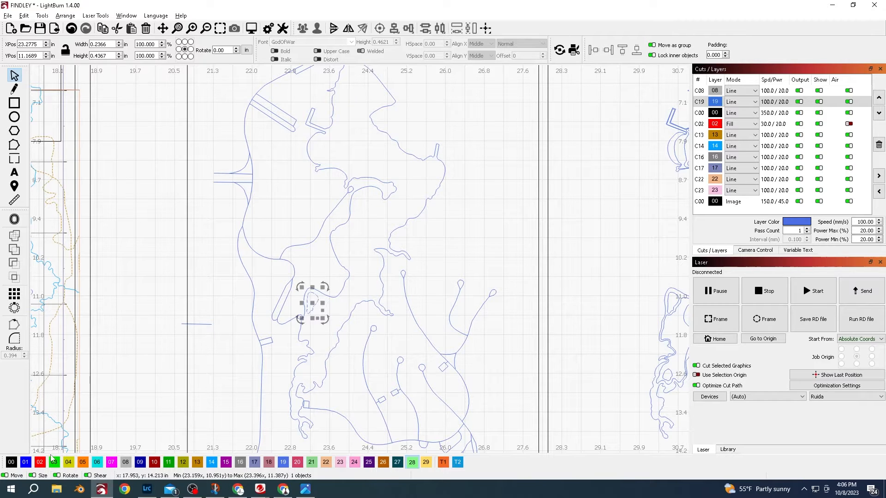
{"action": "left_click", "coordinate": [11, 464]}
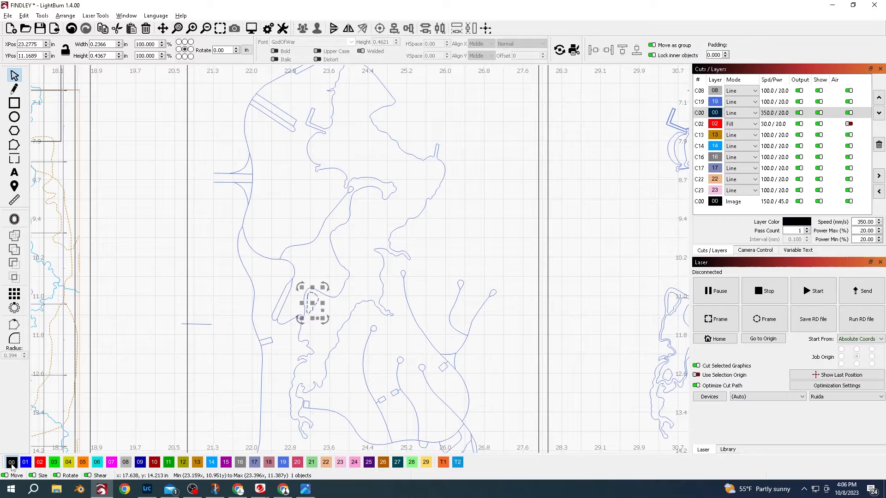
{"action": "left_click", "coordinate": [330, 296]}
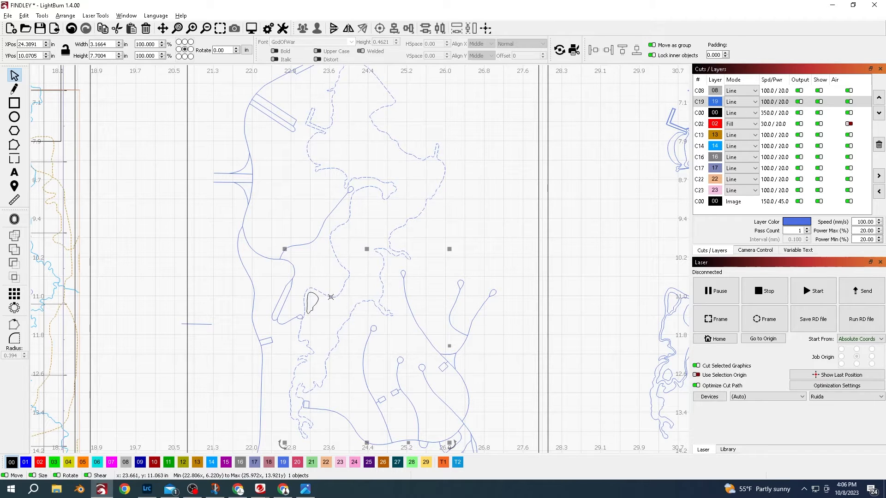
{"action": "left_click", "coordinate": [8, 465]}
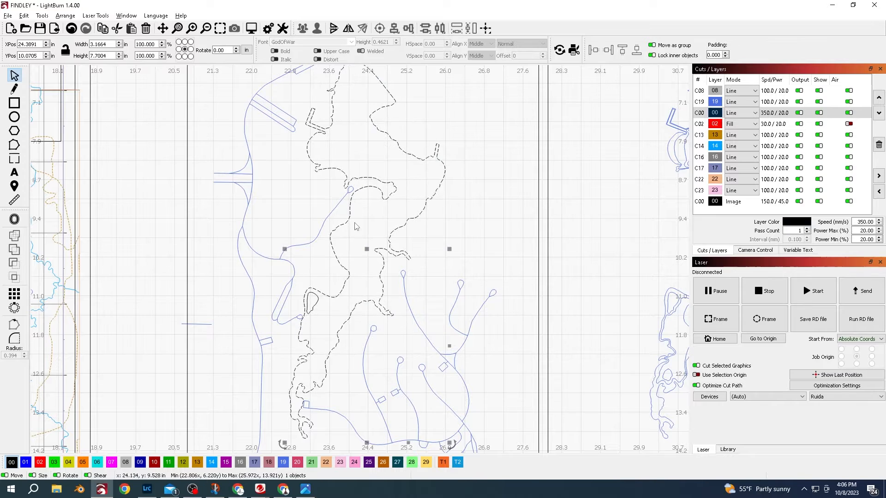
{"action": "left_click", "coordinate": [321, 229]}
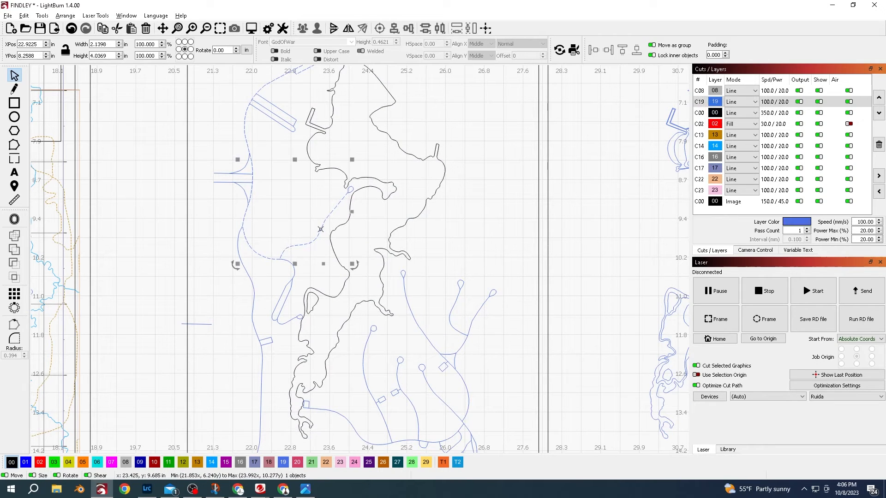
{"action": "right_click", "coordinate": [775, 102]}
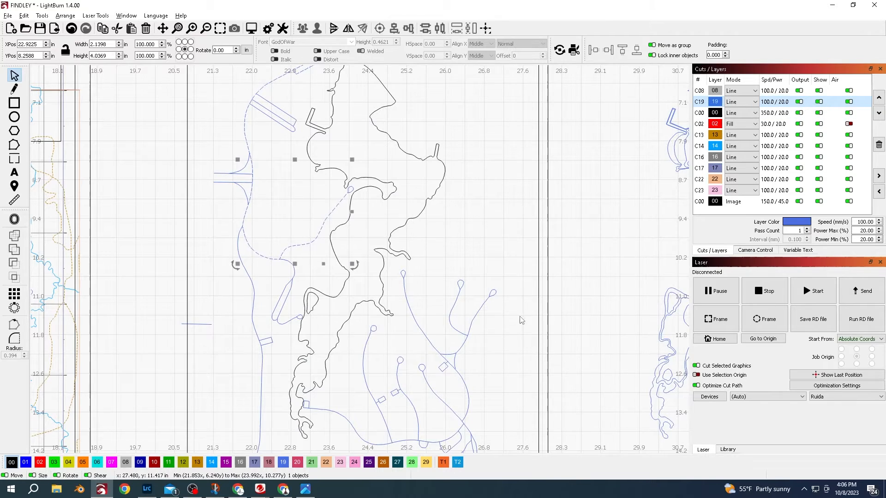
- Edit the stream line's nodes in Node Edit mode to trim the end running past the map border
{"action": "scroll", "coordinate": [509, 330], "scroll_direction": "down", "scroll_amount": 2}
{"action": "scroll", "coordinate": [480, 351], "scroll_direction": "up", "scroll_amount": 2}
{"action": "scroll", "coordinate": [451, 340], "scroll_direction": "up", "scroll_amount": 2}
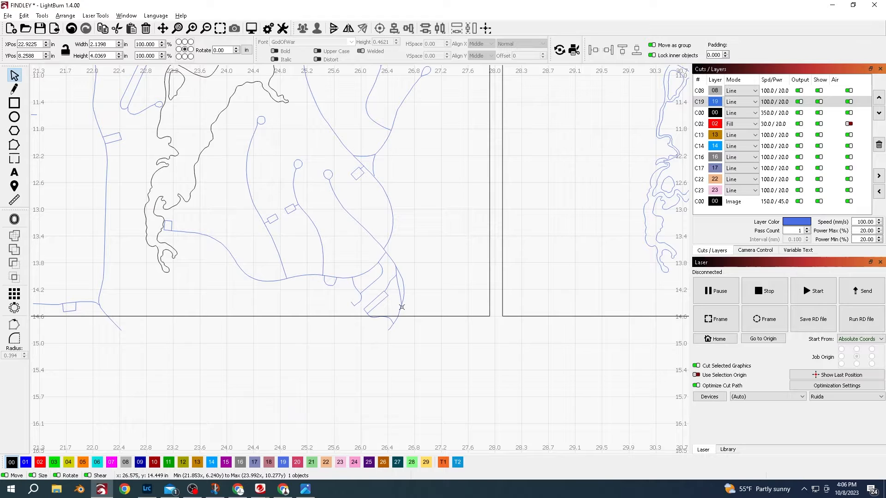
{"action": "left_click", "coordinate": [401, 307]}
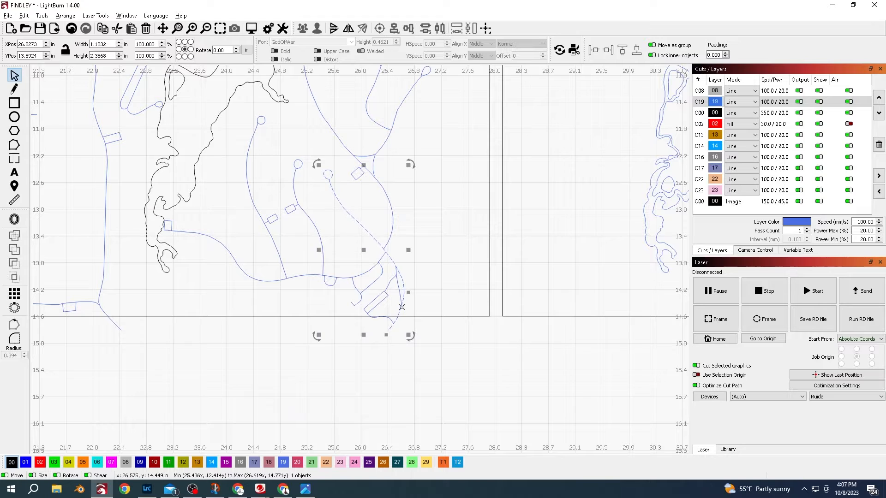
{"action": "left_click", "coordinate": [14, 146]}
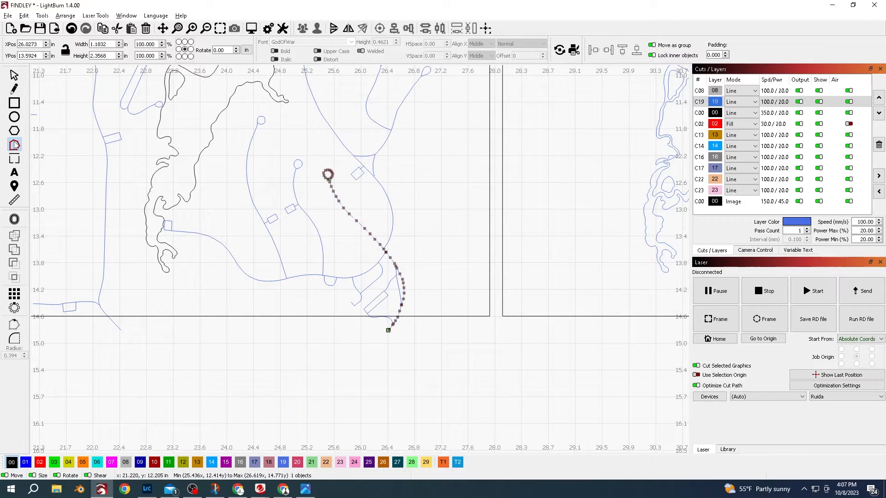
{"action": "scroll", "coordinate": [341, 328], "scroll_direction": "up", "scroll_amount": 5}
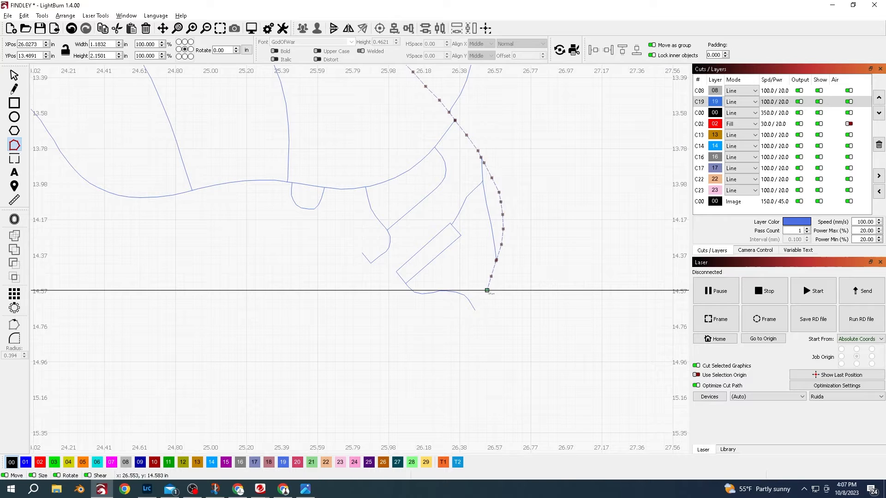
{"action": "left_click", "coordinate": [471, 300]}
{"action": "key", "text": "d"}
{"action": "scroll", "coordinate": [260, 301], "scroll_direction": "down", "scroll_amount": 1}
{"action": "left_click_drag", "start_coordinate": [242, 303], "coordinate": [540, 293]}
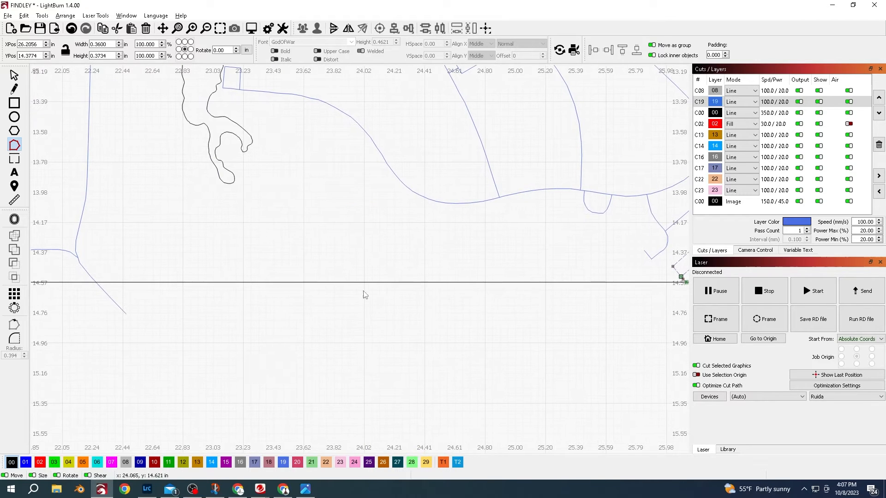
{"action": "left_click", "coordinate": [112, 301]}
{"action": "key", "text": "t"}
- Move the roads and streams of the middle copy to layer 02 and review that layer's fill cut settings
{"action": "left_click_drag", "start_coordinate": [311, 292], "coordinate": [237, 360]}
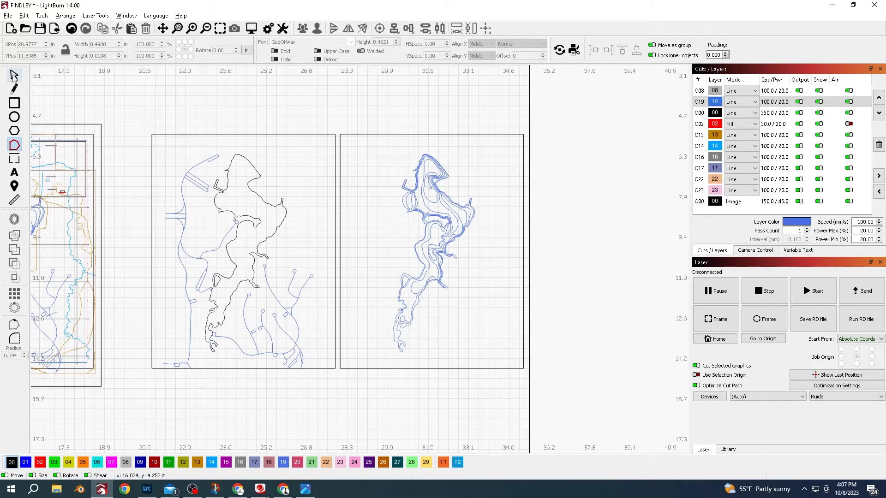
{"action": "left_click_drag", "start_coordinate": [311, 289], "coordinate": [214, 369]}
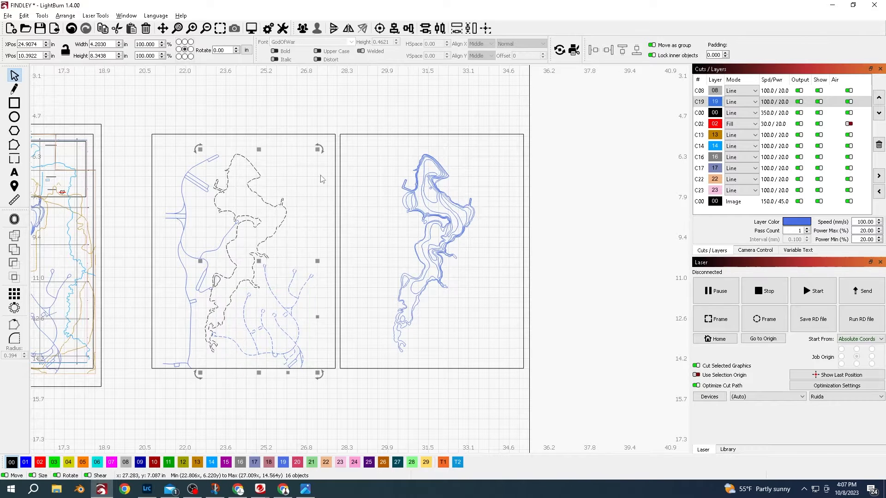
{"action": "left_click_drag", "start_coordinate": [329, 146], "coordinate": [161, 373]}
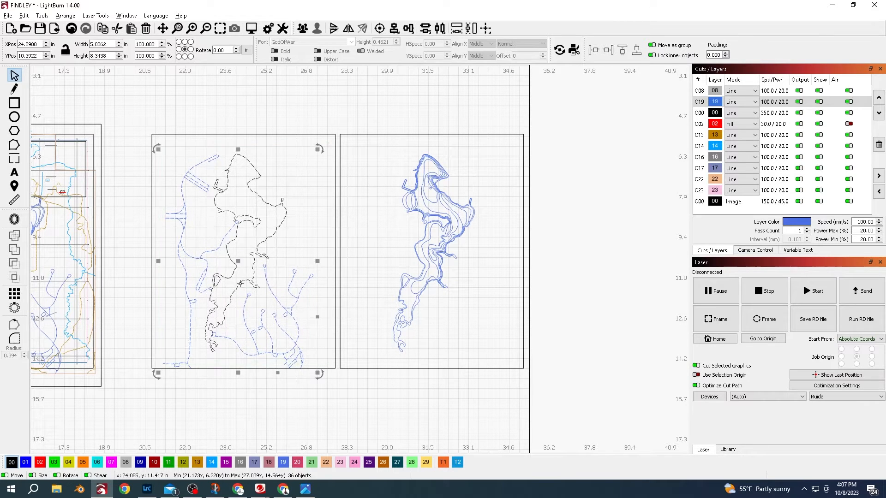
{"action": "left_click", "coordinate": [286, 217], "text": "shift"}
{"action": "left_click", "coordinate": [39, 463]}
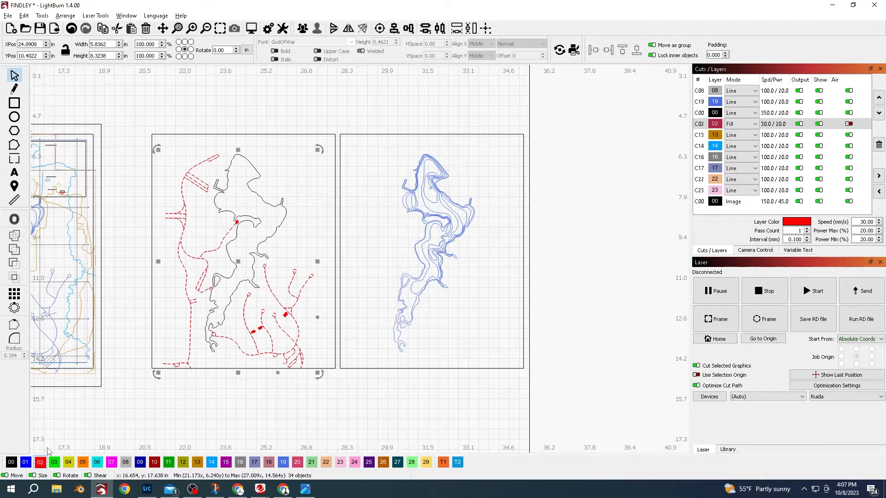
{"action": "double_click", "coordinate": [774, 126]}
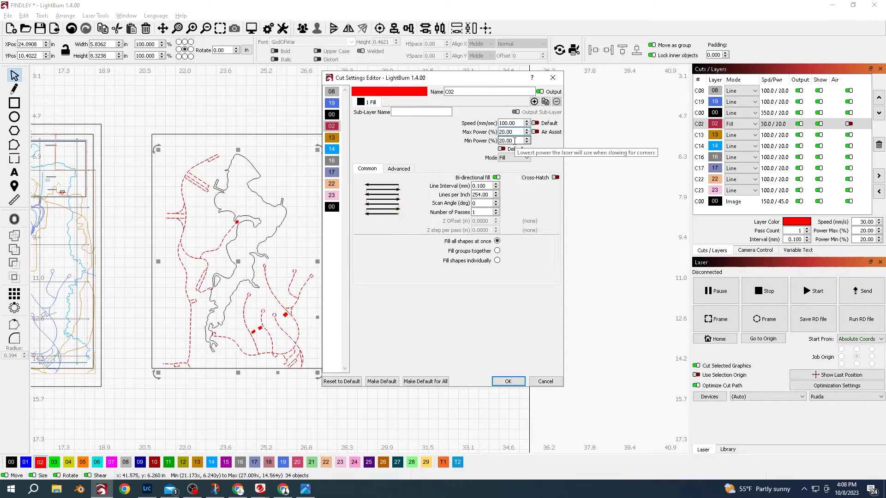
{"action": "left_click", "coordinate": [498, 382]}
- Select both map copies together and move them slightly upward
{"action": "left_click_drag", "start_coordinate": [483, 159], "coordinate": [366, 358]}
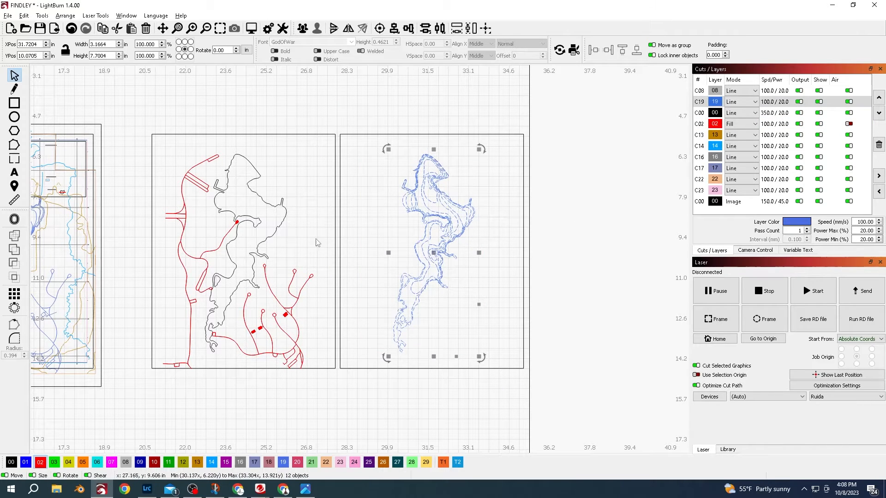
{"action": "left_click_drag", "start_coordinate": [328, 147], "coordinate": [161, 369]}
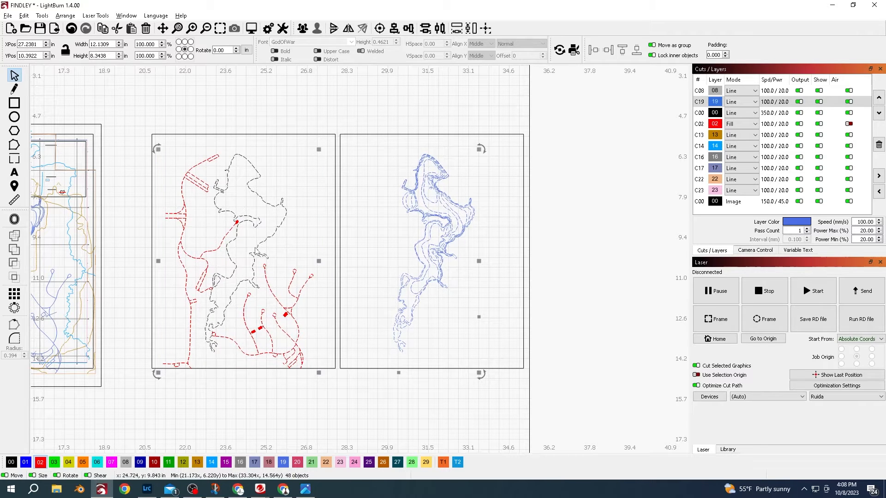
{"action": "left_click_drag", "start_coordinate": [318, 260], "coordinate": [316, 247]}
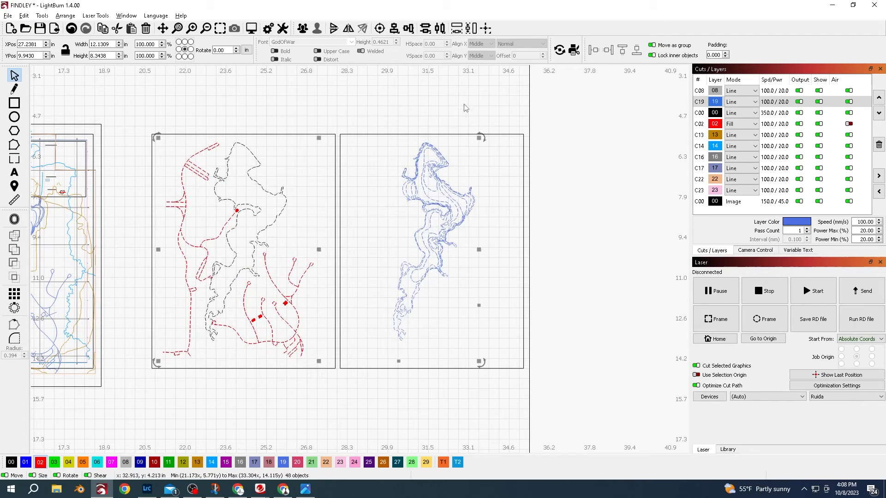
- Move the Division of Wildlife and Department of Natural Resources logos onto the middle map copy
{"action": "left_click", "coordinate": [576, 122]}
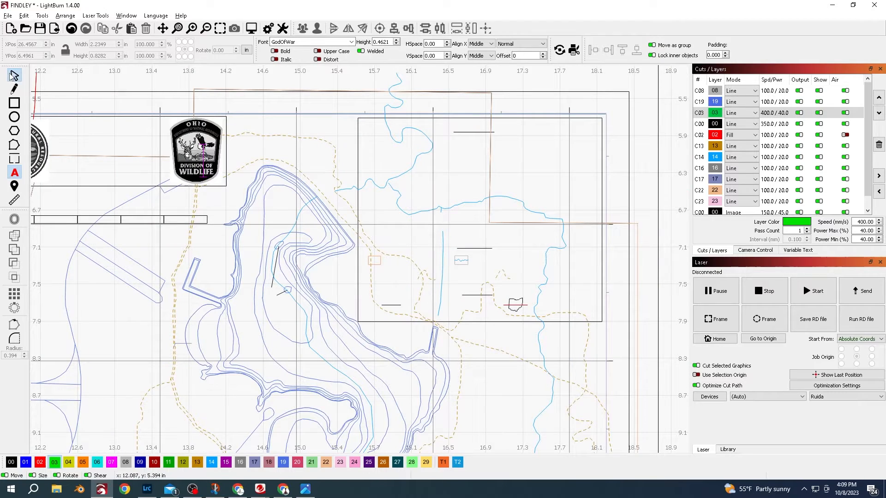
{"action": "left_click", "coordinate": [14, 75]}
{"action": "left_click", "coordinate": [204, 155]}
{"action": "scroll", "coordinate": [207, 157], "scroll_direction": "down", "scroll_amount": 5}
{"action": "left_click_drag", "start_coordinate": [198, 155], "coordinate": [466, 158]}
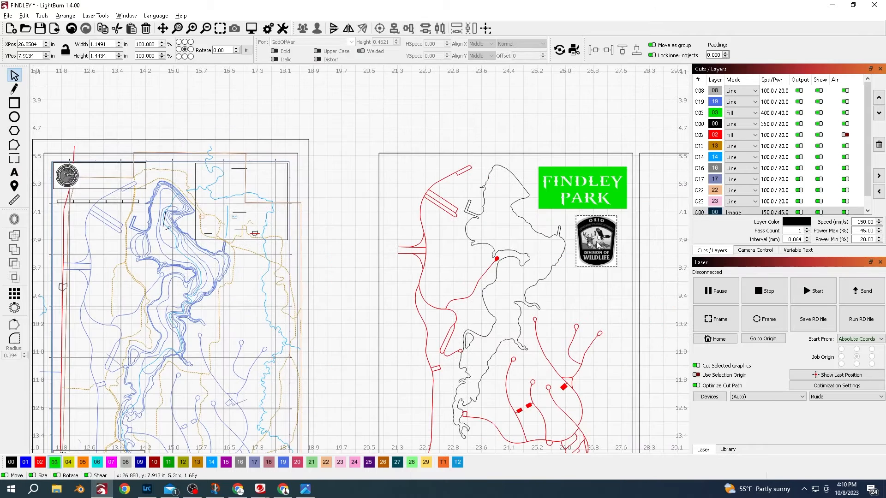
{"action": "left_click_drag", "start_coordinate": [598, 245], "coordinate": [589, 242]}
{"action": "left_click_drag", "start_coordinate": [76, 175], "coordinate": [586, 290]}
{"action": "scroll", "coordinate": [586, 290], "scroll_direction": "up", "scroll_amount": 3}
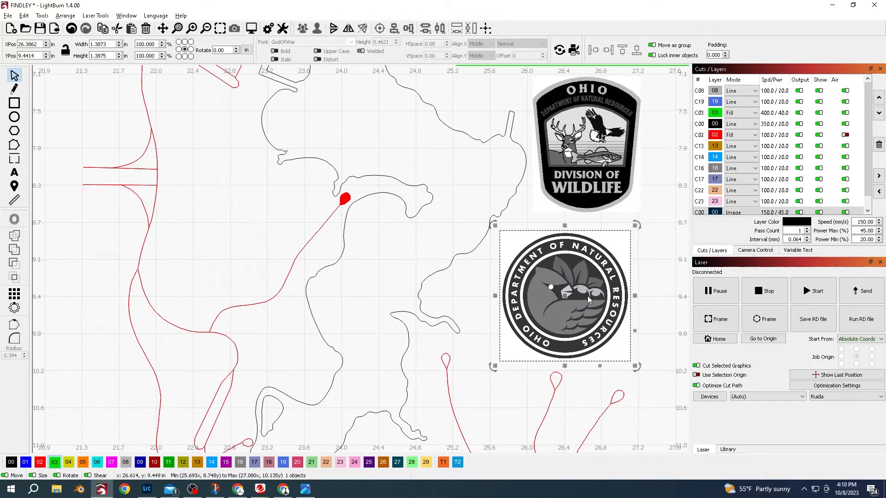
- Trace the Department of Natural Resources logo image, delete the original bitmap and put the traced logo in its place
{"action": "right_click", "coordinate": [585, 295]}
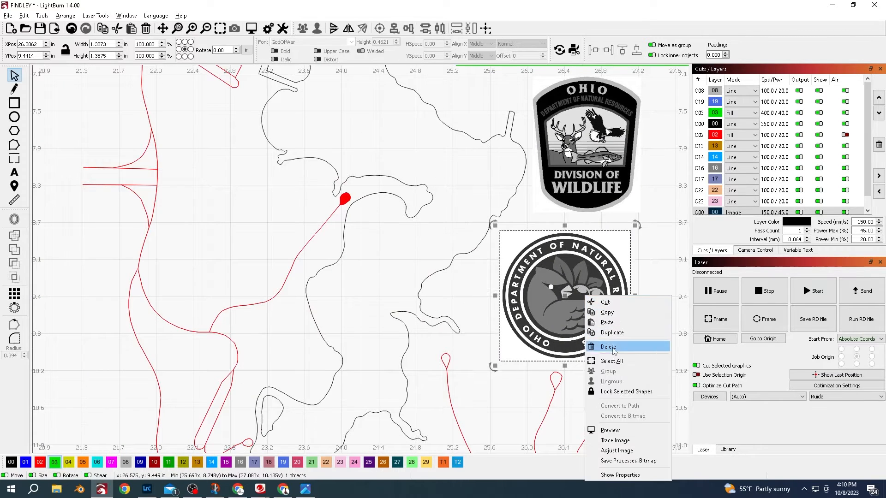
{"action": "left_click", "coordinate": [618, 441]}
{"action": "mouse_move", "coordinate": [462, 378]}
{"action": "left_mouse_down"}
{"action": "mouse_move", "coordinate": [431, 378]}
{"action": "mouse_move", "coordinate": [516, 378]}
{"action": "mouse_move", "coordinate": [432, 380]}
{"action": "left_mouse_up"}
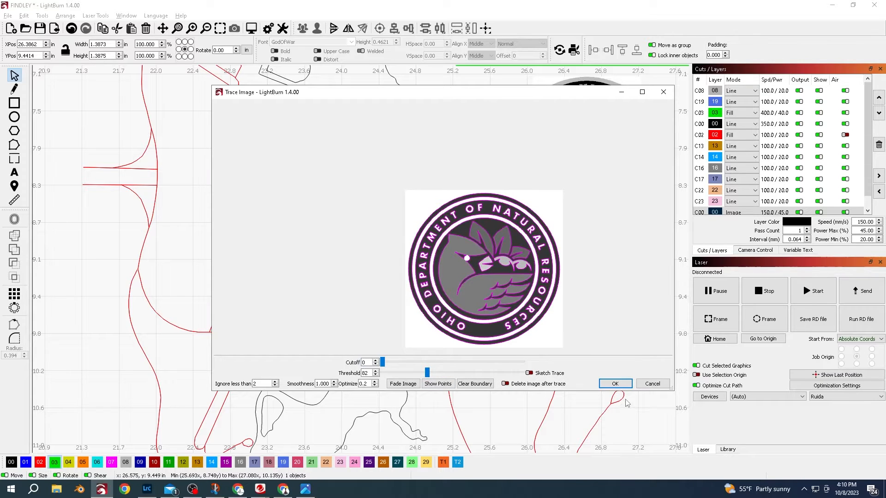
{"action": "left_click", "coordinate": [614, 383]}
{"action": "mouse_move", "coordinate": [561, 293]}
{"action": "left_mouse_down"}
{"action": "mouse_move", "coordinate": [455, 268]}
{"action": "mouse_move", "coordinate": [357, 268]}
{"action": "left_mouse_up"}
{"action": "left_click", "coordinate": [578, 304]}
{"action": "key", "text": "Delete"}
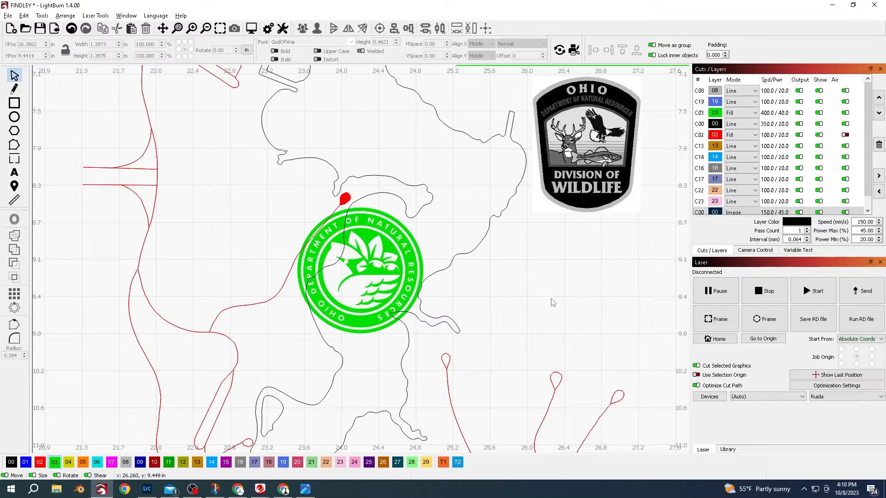
{"action": "left_click_drag", "start_coordinate": [372, 283], "coordinate": [582, 309]}
- Set layer C03 to 350 mm/s speed and 25% power, then select the FINDLEY PARK title
{"action": "scroll", "coordinate": [582, 309], "scroll_direction": "down", "scroll_amount": 3}
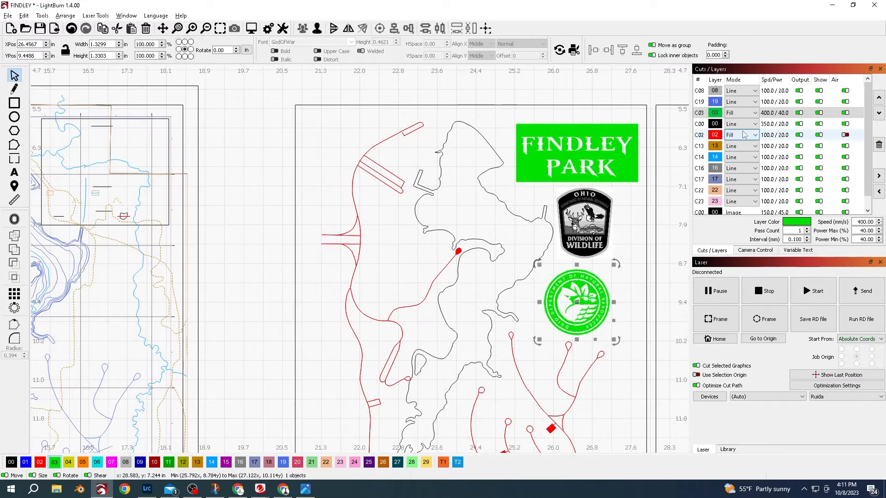
{"action": "double_click", "coordinate": [779, 115]}
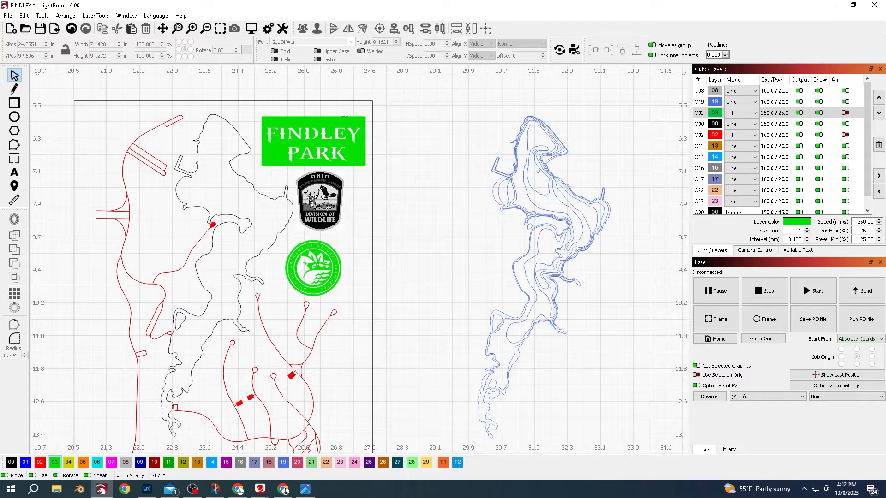
{"action": "left_click", "coordinate": [290, 162]}
{"action": "scroll", "coordinate": [290, 162], "scroll_direction": "down", "scroll_amount": 3}
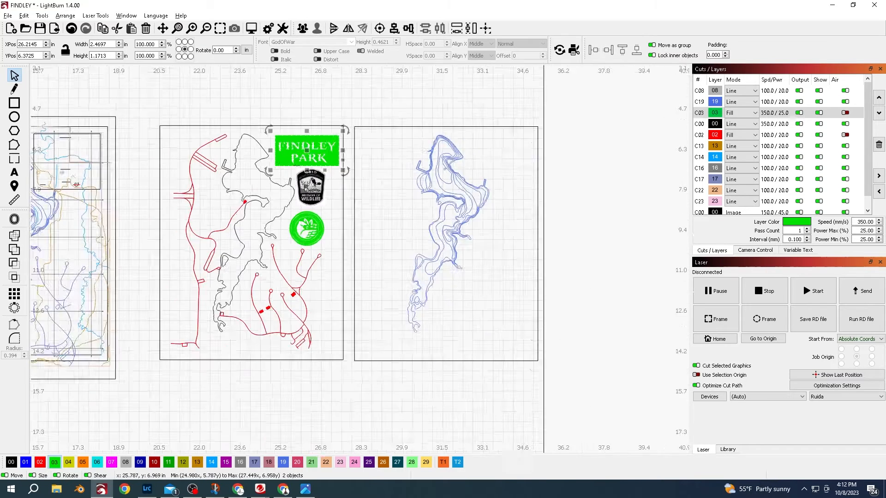
- Move the FINDLEY PARK title below the middle map copy and assign it to layer 07
{"action": "left_click_drag", "start_coordinate": [307, 165], "coordinate": [205, 356]}
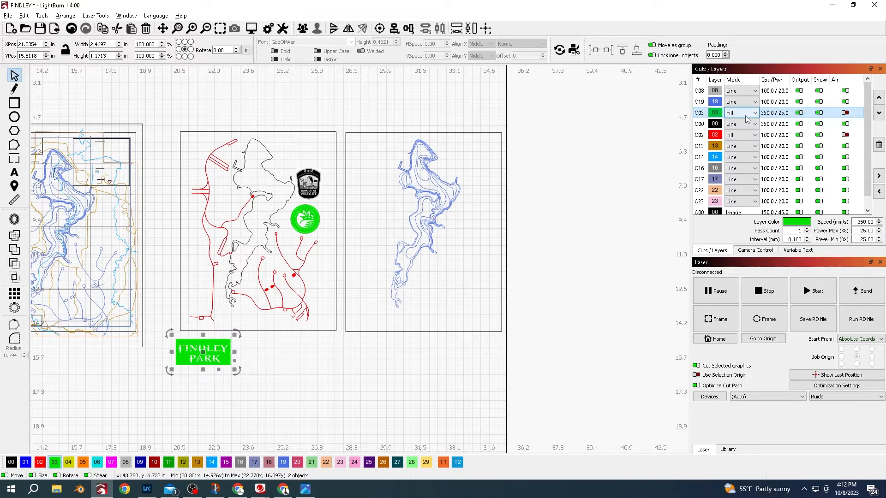
{"action": "left_click", "coordinate": [110, 463]}
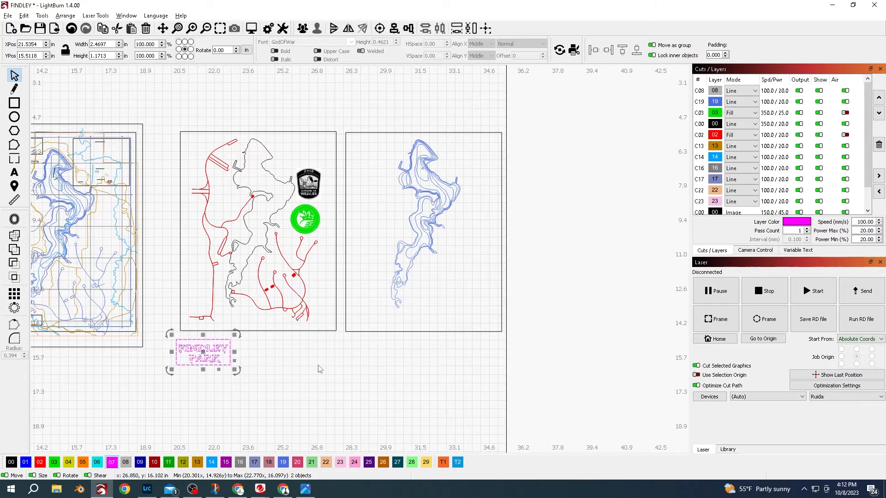
{"action": "scroll", "coordinate": [189, 356], "scroll_direction": "up", "scroll_amount": 5}
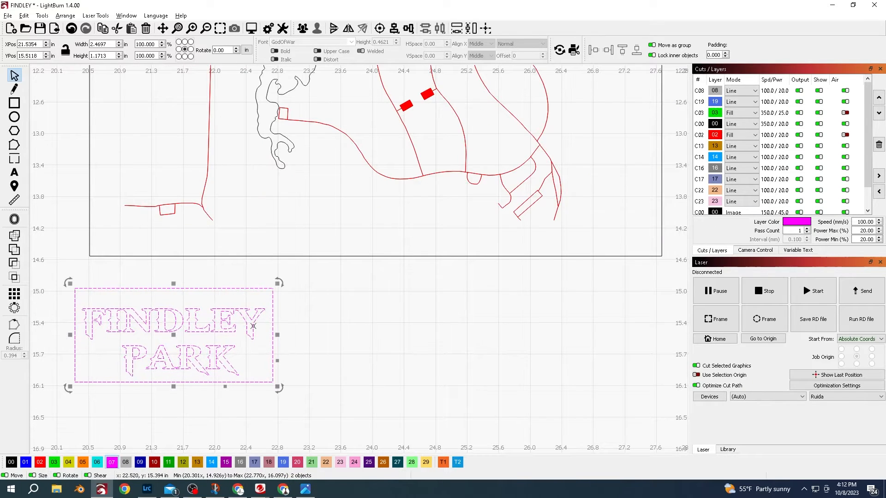
{"action": "scroll", "coordinate": [269, 295], "scroll_direction": "down", "scroll_amount": 6}
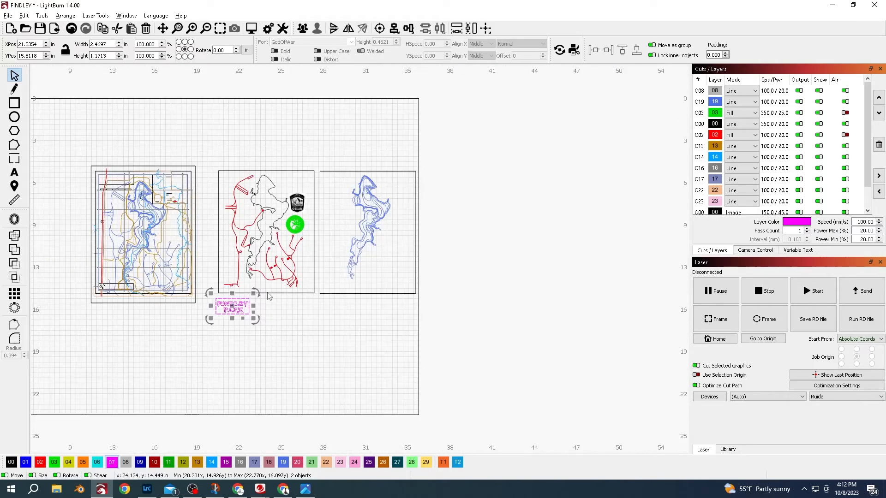
{"action": "scroll", "coordinate": [270, 269], "scroll_direction": "up", "scroll_amount": 5}
{"action": "scroll", "coordinate": [268, 270], "scroll_direction": "down", "scroll_amount": 3}
{"action": "left_click_drag", "start_coordinate": [269, 270], "coordinate": [492, 345]}
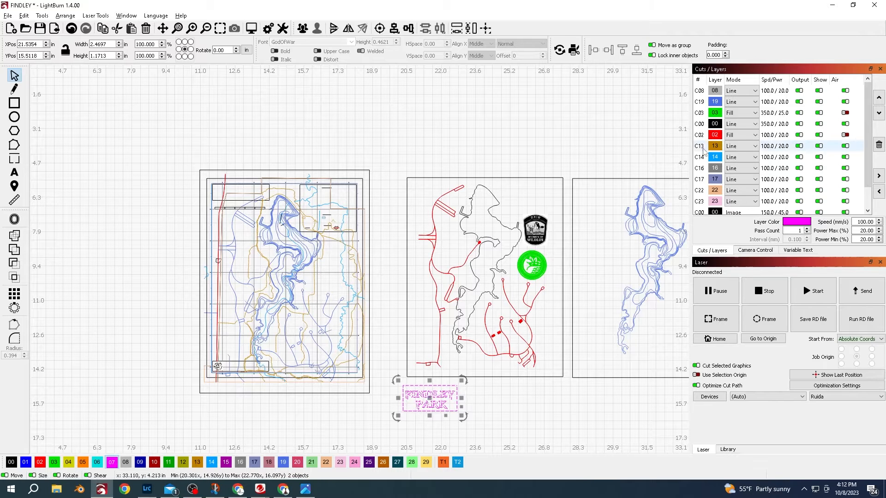
- Select all shapes on layer C14 and move them out of the original map to the left
{"action": "left_click", "coordinate": [786, 158]}
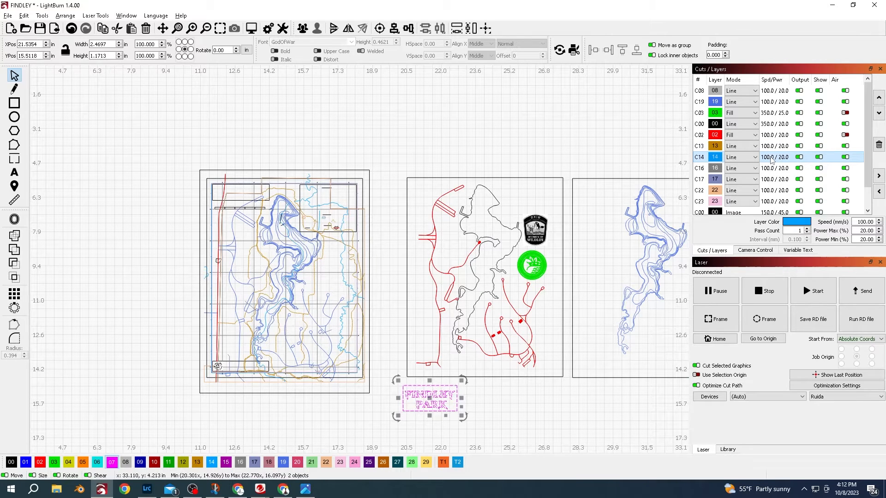
{"action": "left_click", "coordinate": [771, 157], "text": "shift"}
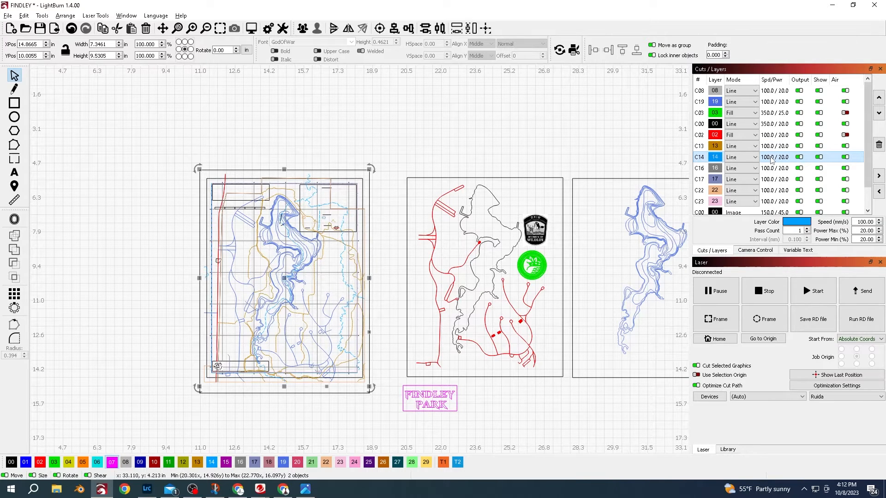
{"action": "left_click_drag", "start_coordinate": [280, 282], "coordinate": [123, 315]}
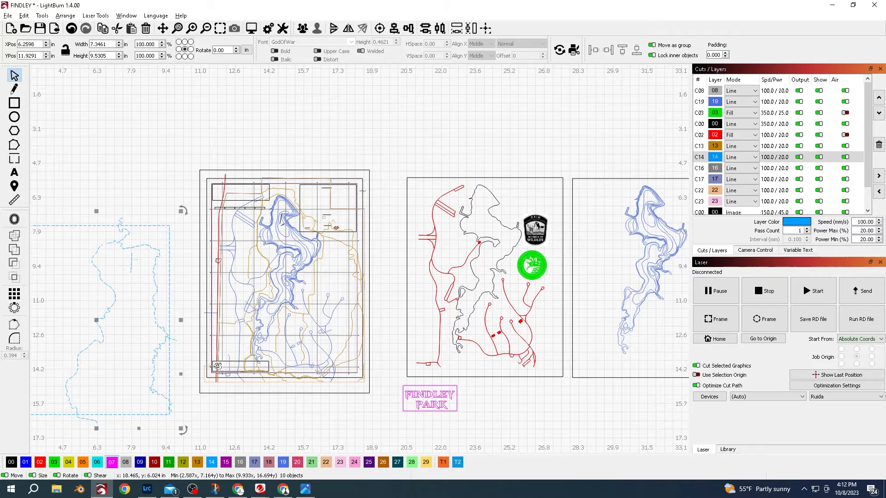
- Delete the original imported map together with the separated layer C14 shapes
{"action": "scroll", "coordinate": [105, 340], "scroll_direction": "down", "scroll_amount": 4}
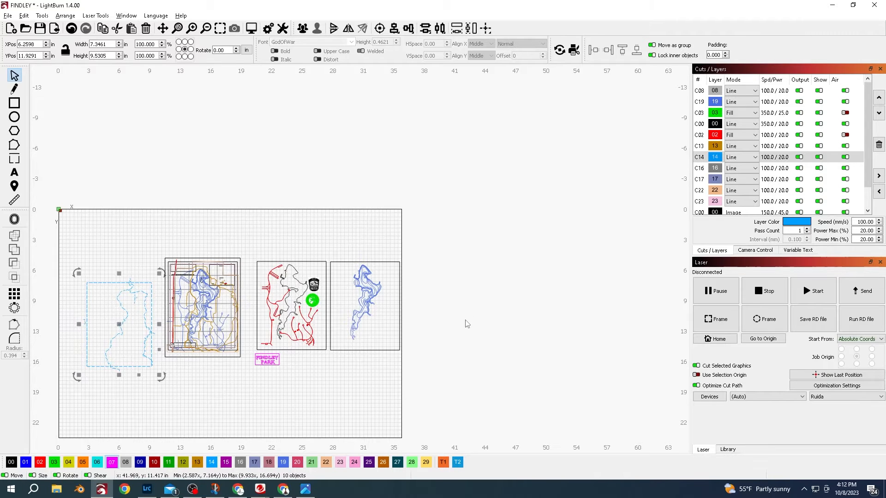
{"action": "scroll", "coordinate": [461, 325], "scroll_direction": "up", "scroll_amount": 4}
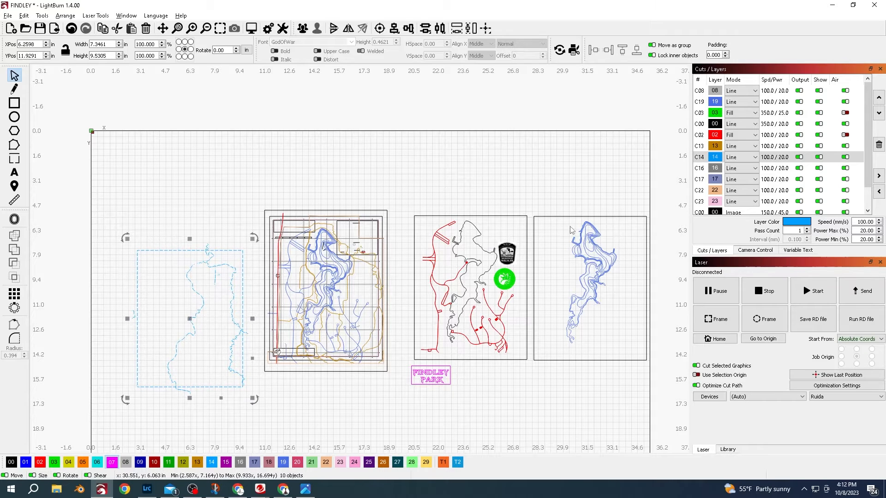
{"action": "scroll", "coordinate": [547, 235], "scroll_direction": "down", "scroll_amount": 1}
{"action": "left_click_drag", "start_coordinate": [421, 189], "coordinate": [169, 395]}
{"action": "key", "text": "Delete"}
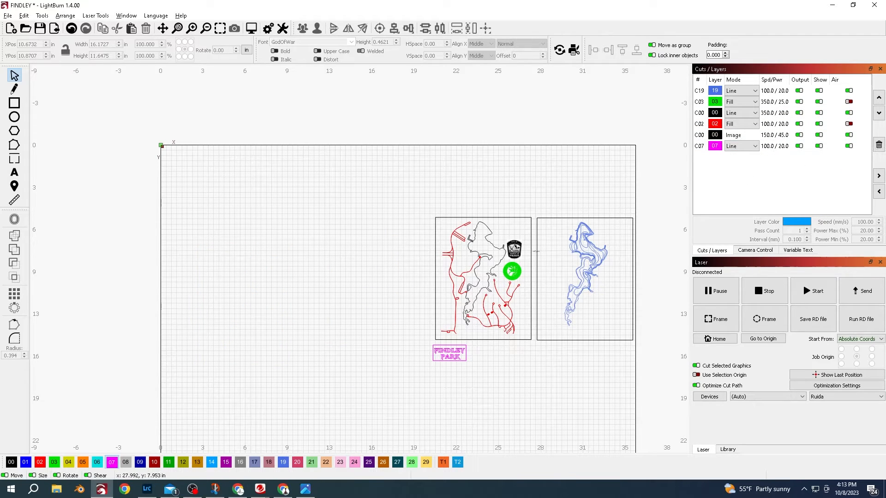
- Nudge the Division of Wildlife logo slightly up and to the right on the middle map copy
{"action": "left_click", "coordinate": [518, 256]}
{"action": "mouse_move", "coordinate": [530, 233]}
{"action": "left_mouse_down"}
{"action": "mouse_move", "coordinate": [544, 217]}
{"action": "mouse_move", "coordinate": [536, 228]}
{"action": "left_mouse_up"}
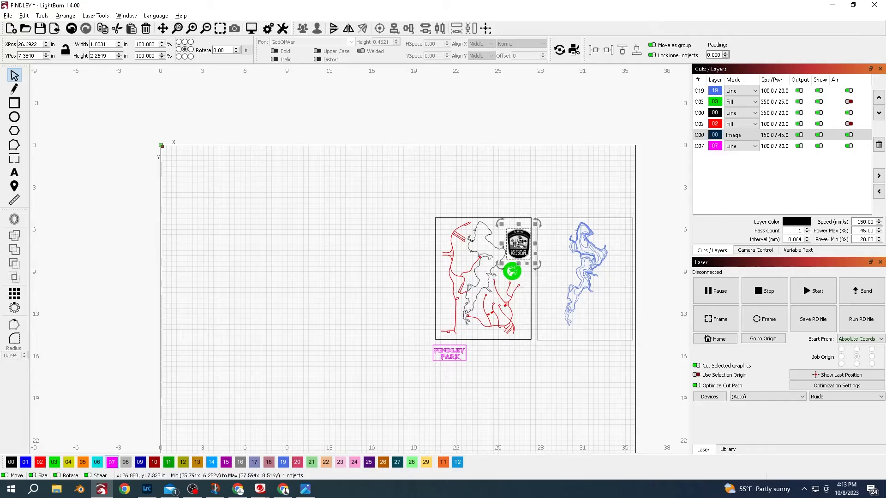